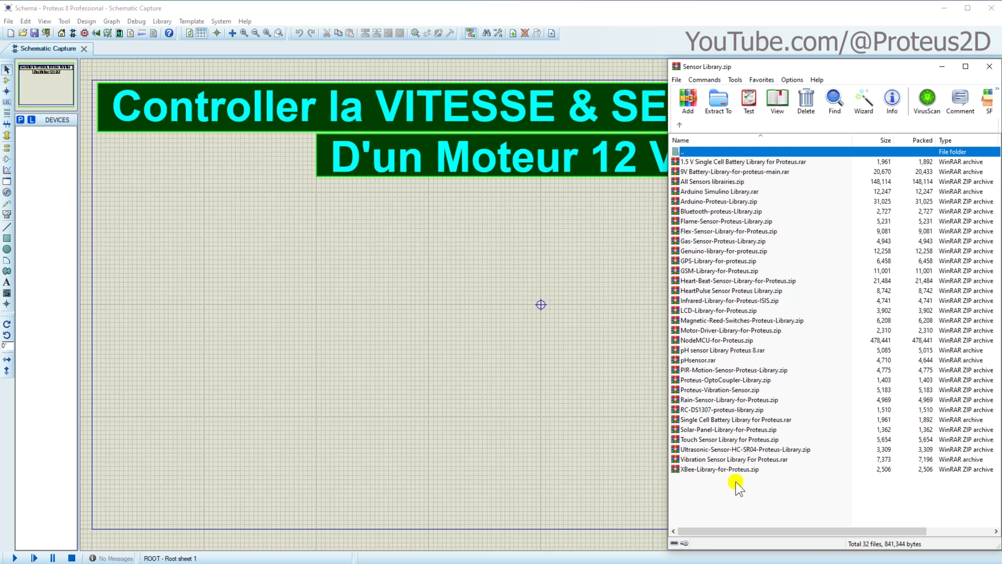
- Switch to the Proteus schematic, search the device library for "uno" and add SIMULINO UNO SMD to the project's devices
left_click(258, 231)
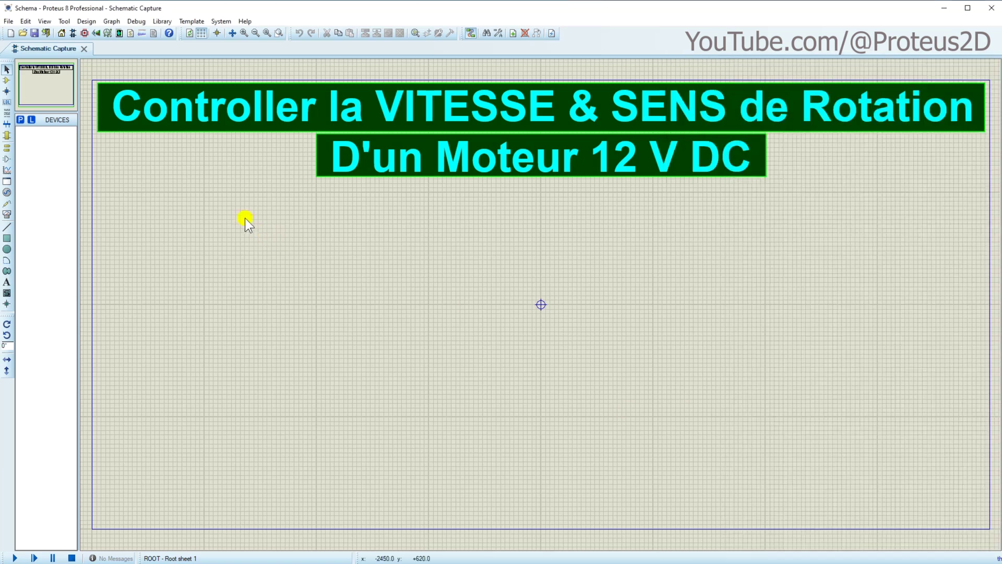
left_click(19, 119)
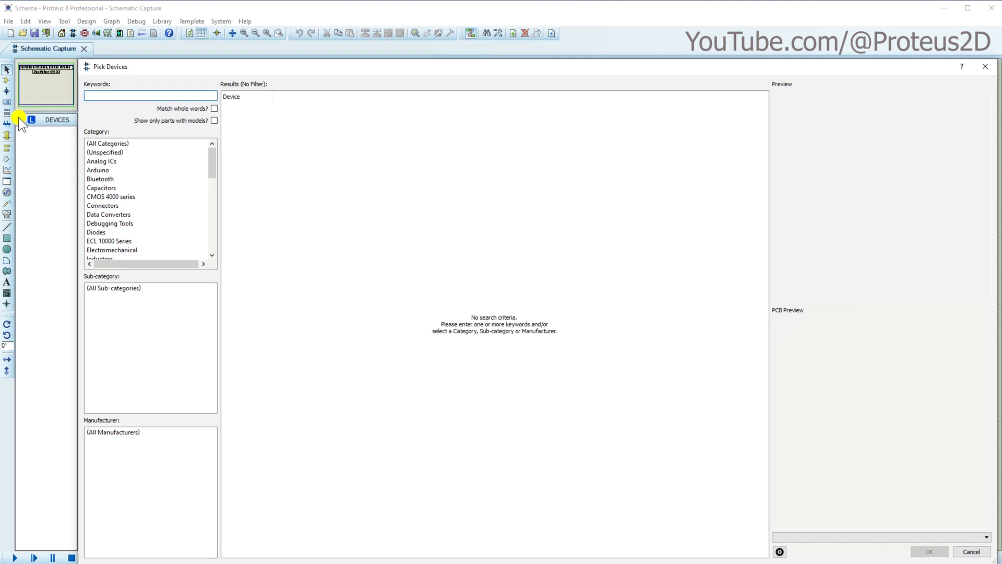
type("uno")
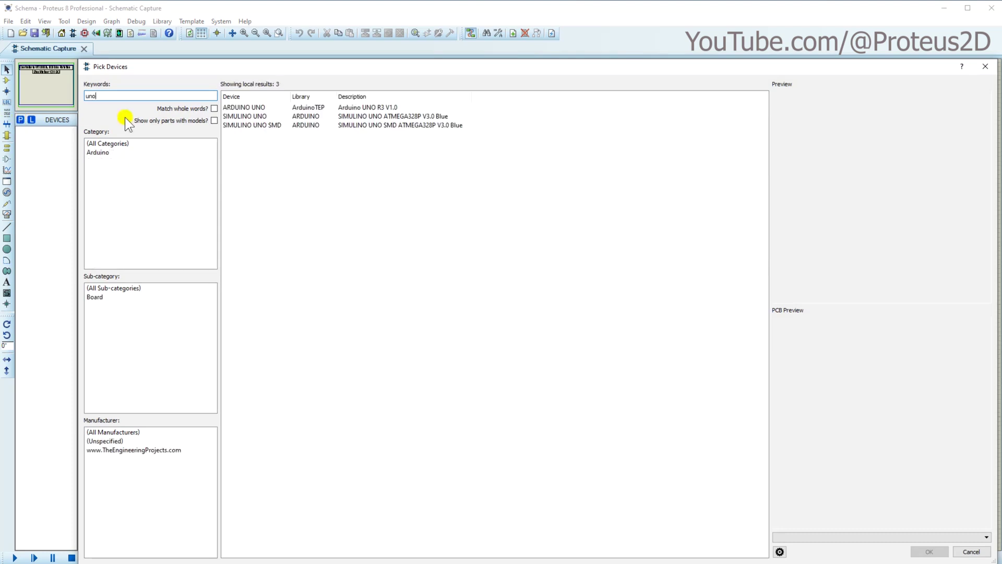
left_click(251, 123)
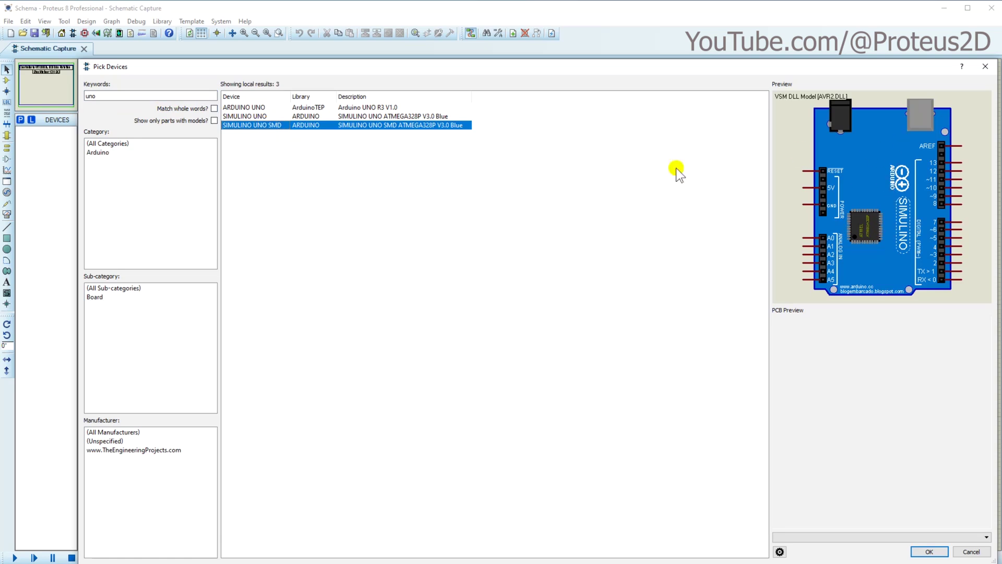
double_click(238, 125)
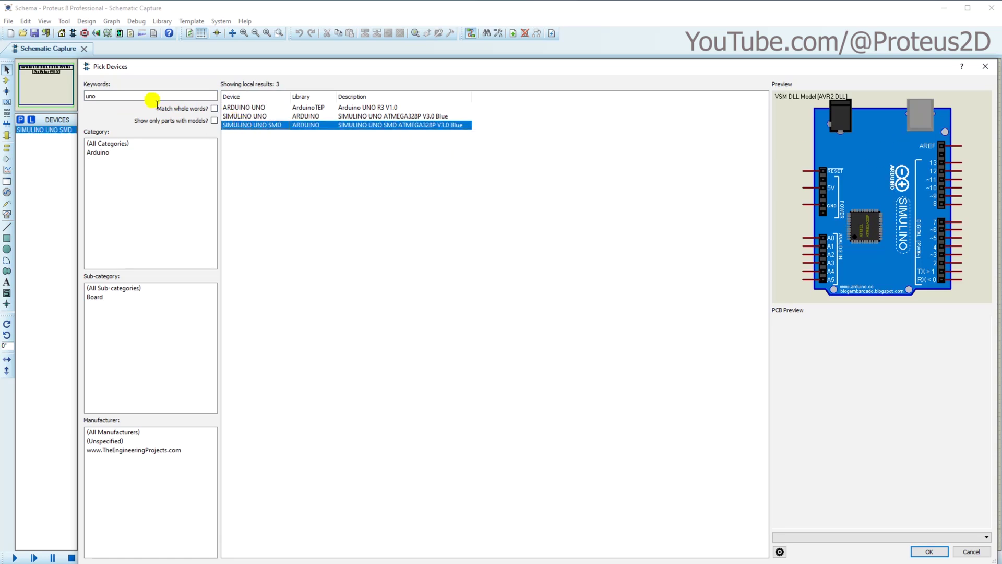
- Find and add the L298 driver and, using the keywords "dc motor", the simple MOTOR from the ACTIVE library
double_click(104, 94)
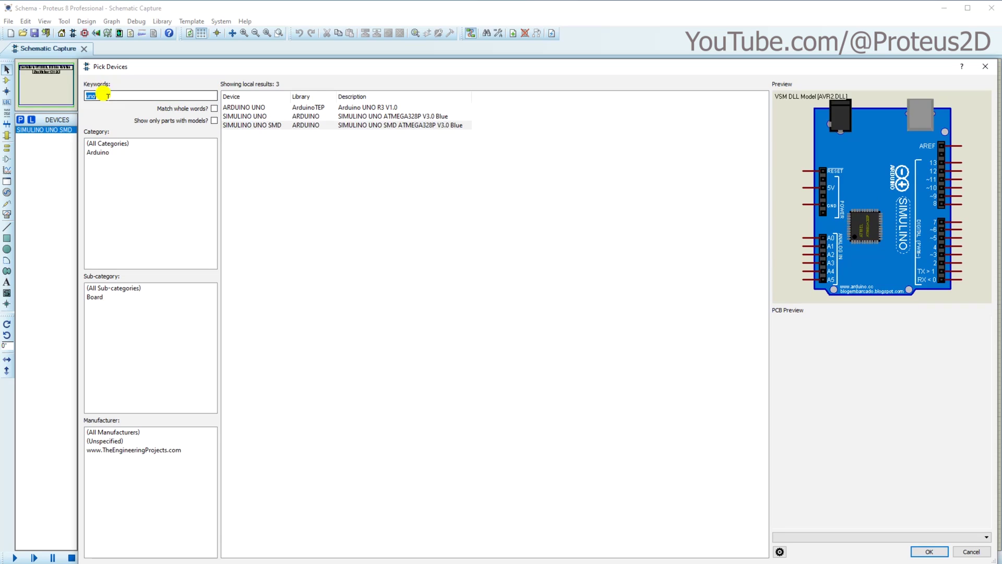
type("l298")
double_click(249, 108)
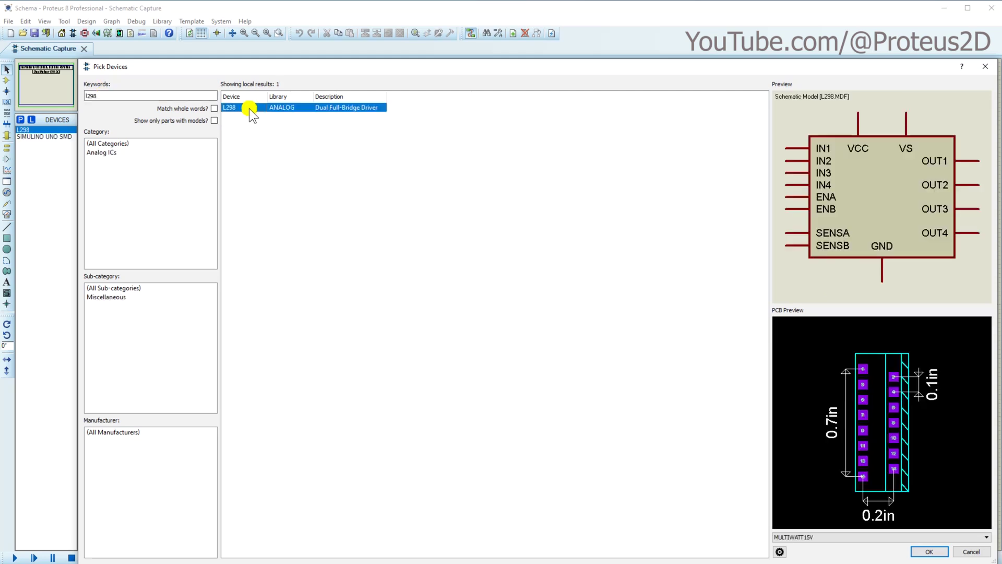
double_click(133, 97)
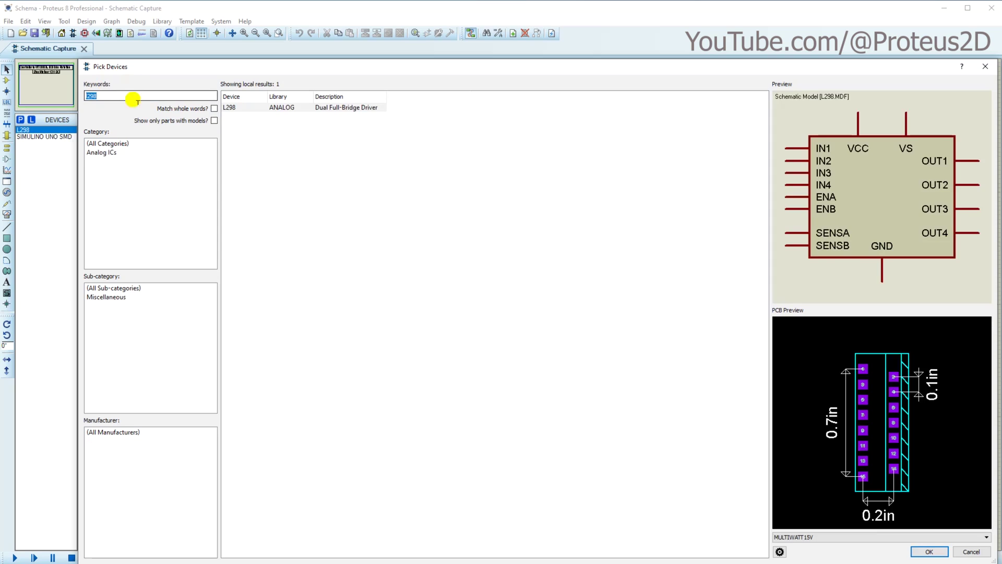
type("dc motor")
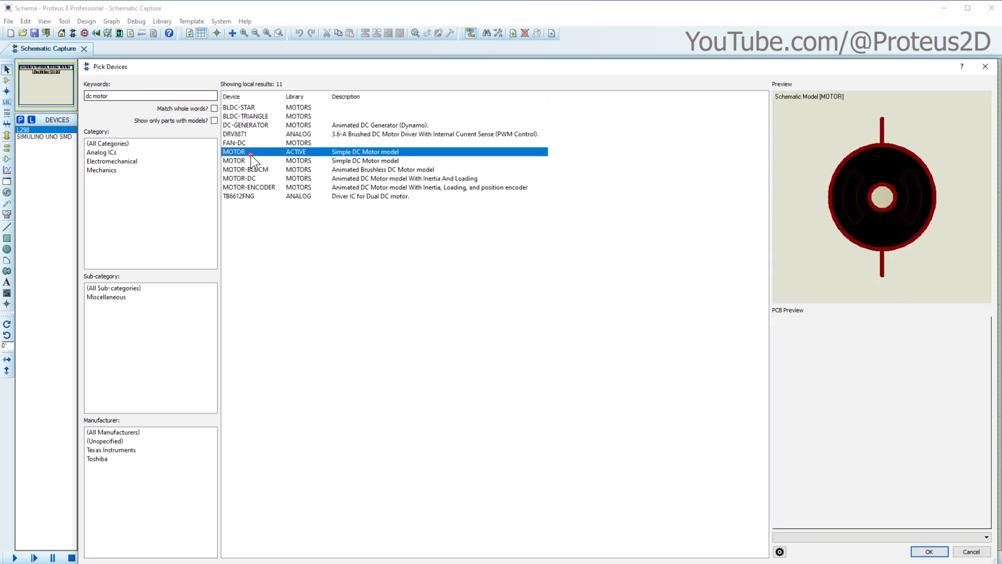
double_click(251, 153)
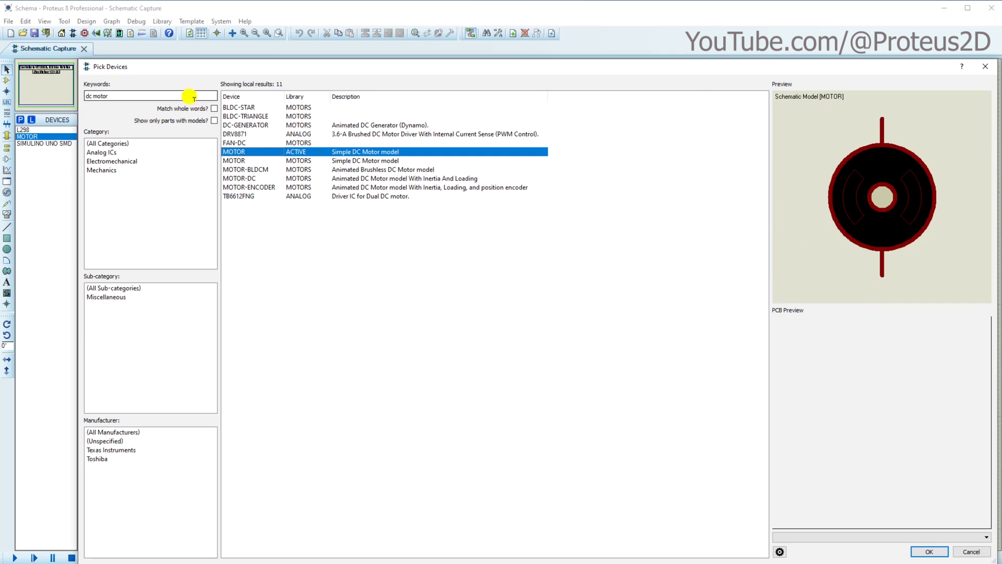
- Find and add the BUTTON from the ACTIVE library and the SINGLE CELL 4 battery to the project's devices
left_click_drag(109, 96, 86, 96)
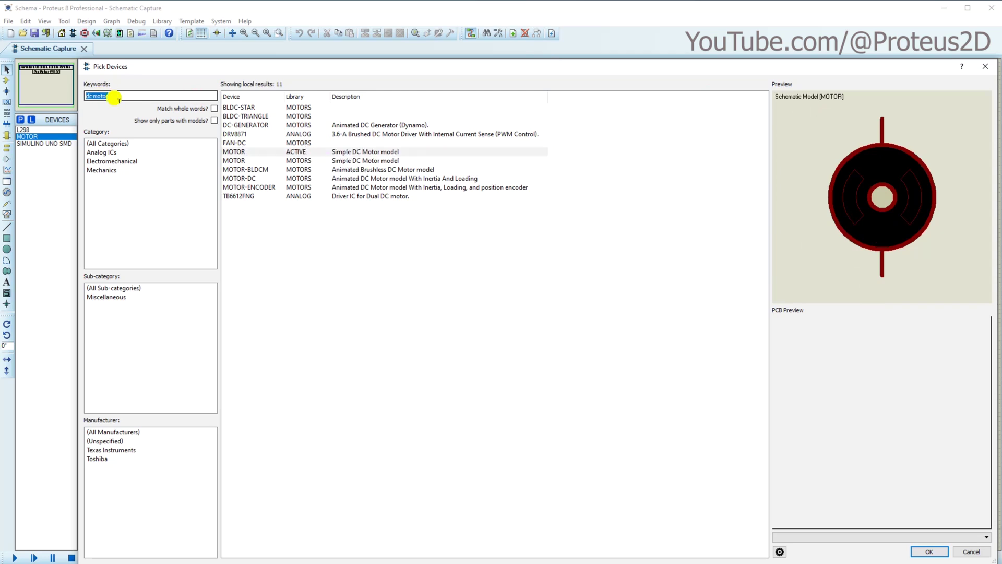
type("button")
left_click(246, 116)
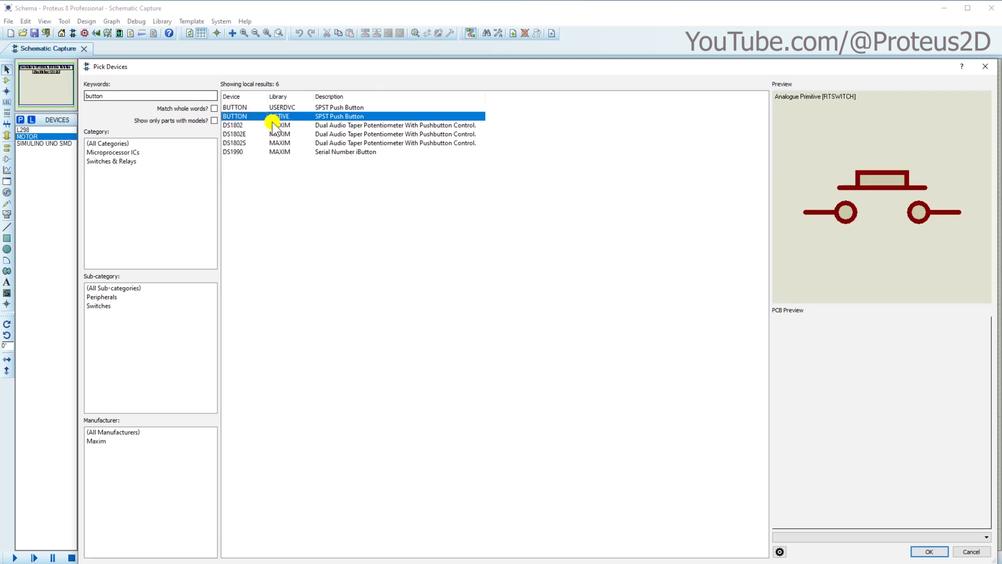
double_click(252, 115)
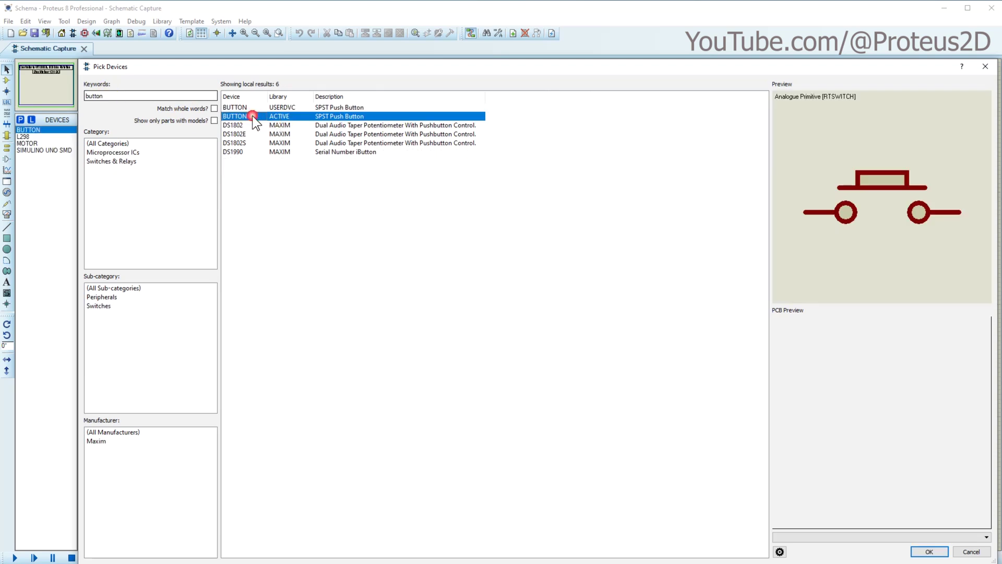
double_click(126, 94)
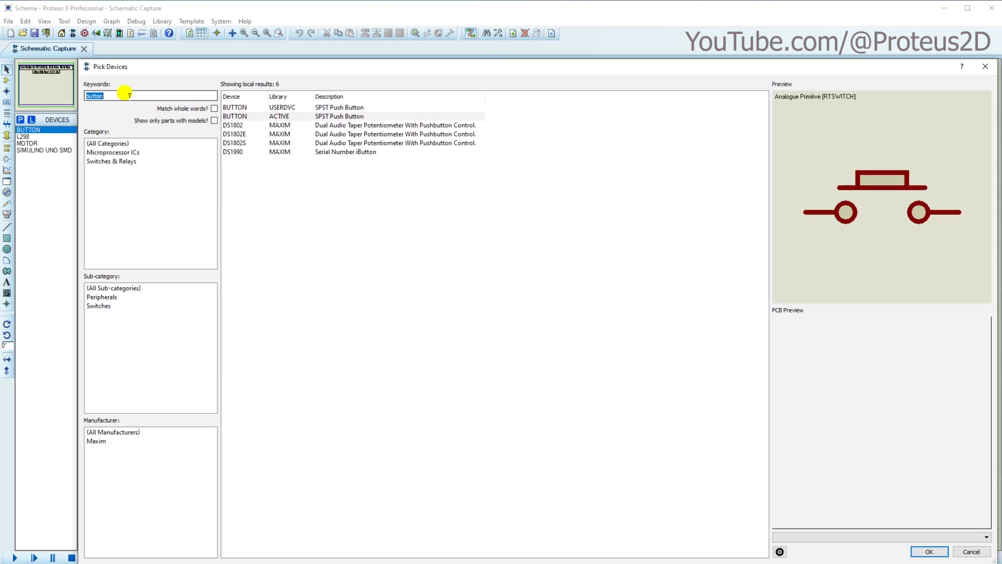
type("batter")
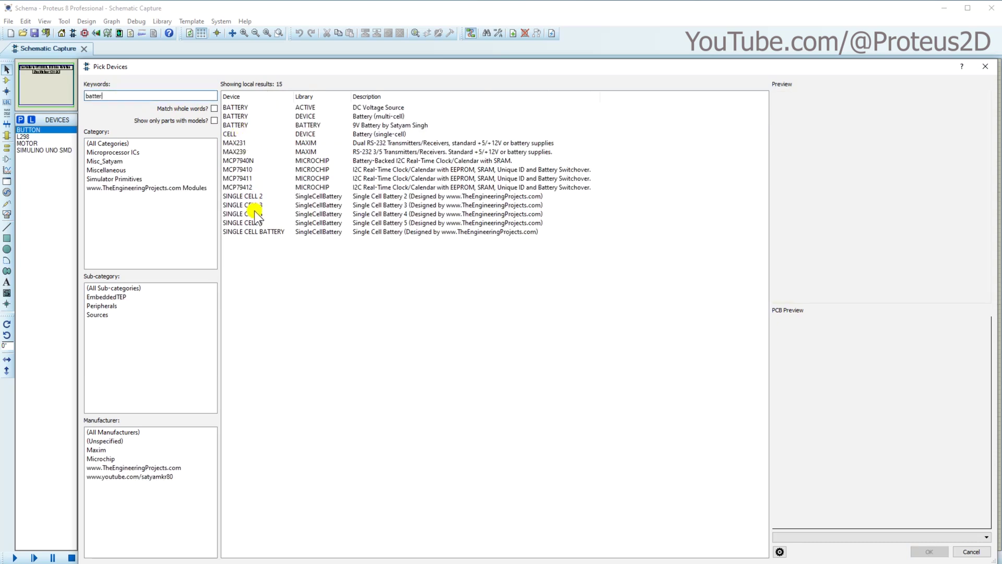
left_click(241, 215)
double_click(241, 216)
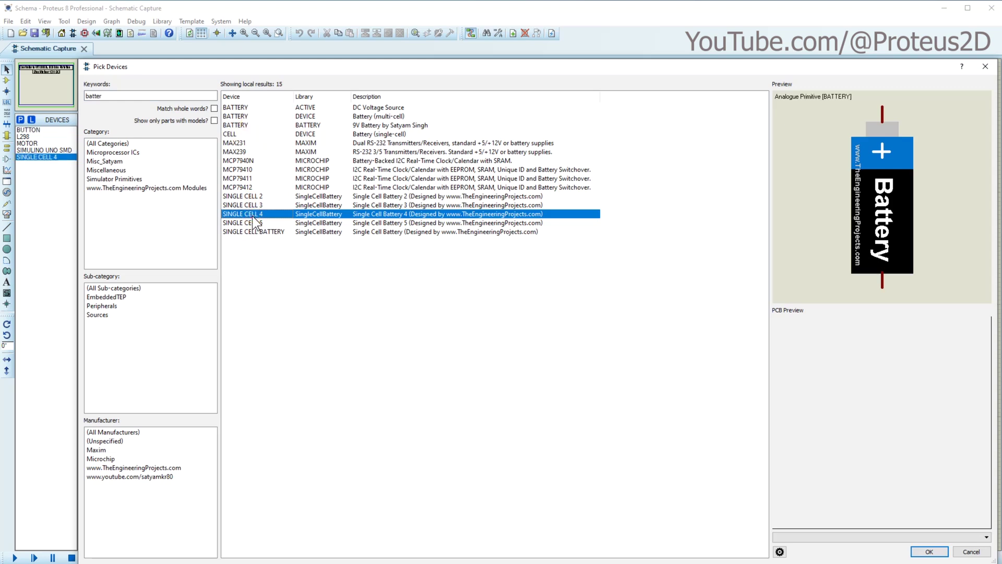
- Find and add the POT-HG potentiometer and the LED-GREEN from the ACTIVE library, and close the device picker
left_click(126, 98)
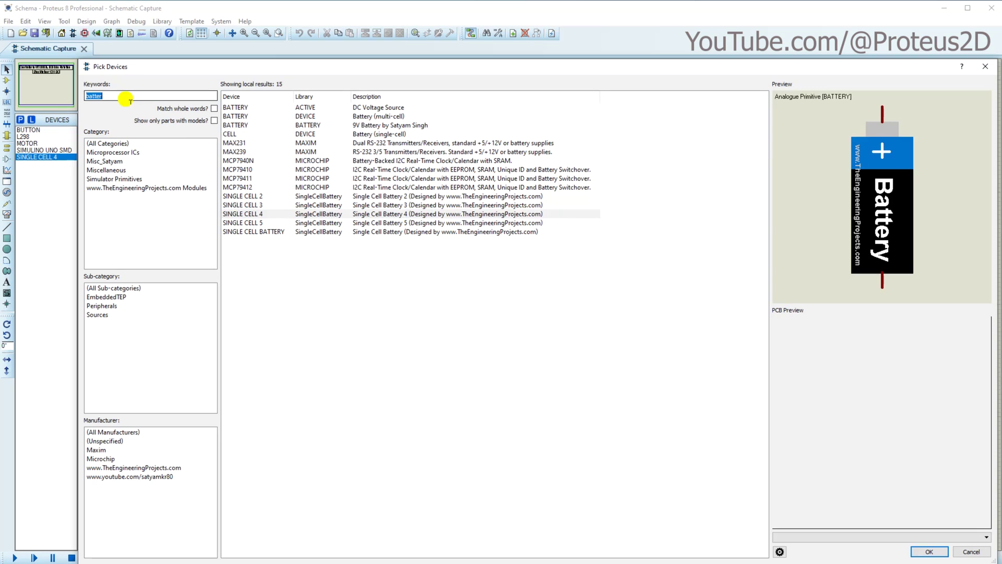
type("pot hg")
double_click(249, 108)
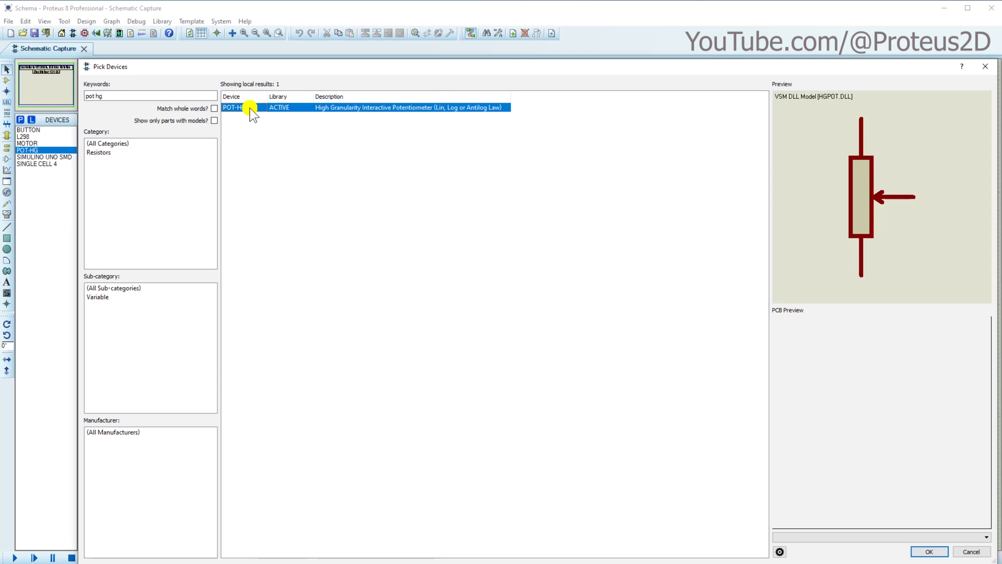
left_click(142, 99)
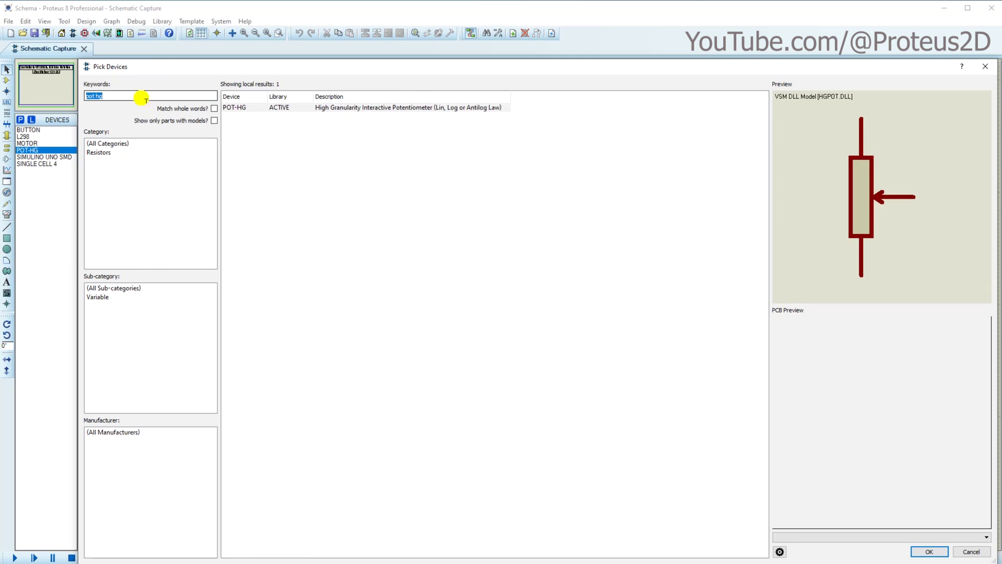
type("led green")
left_click(264, 143)
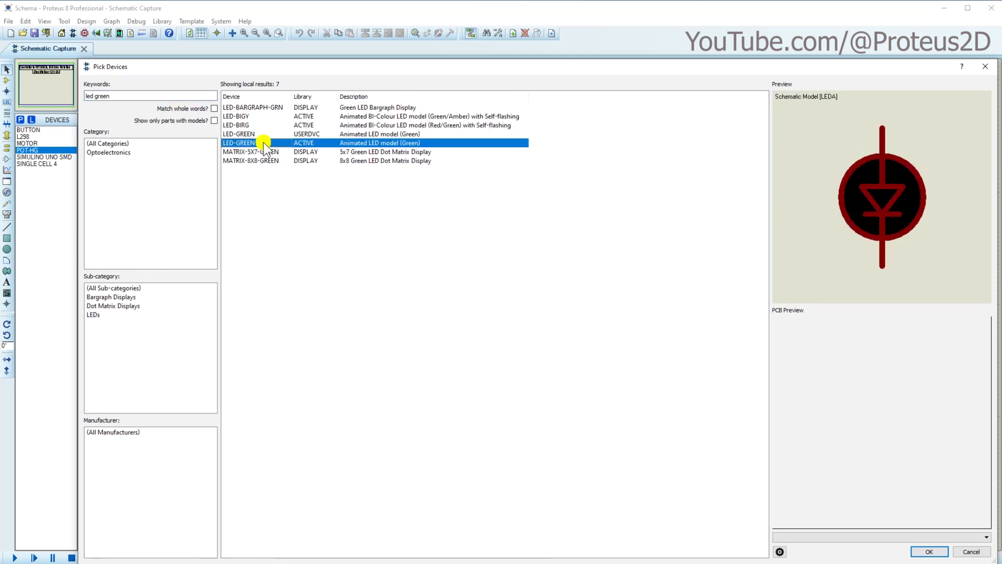
double_click(263, 142)
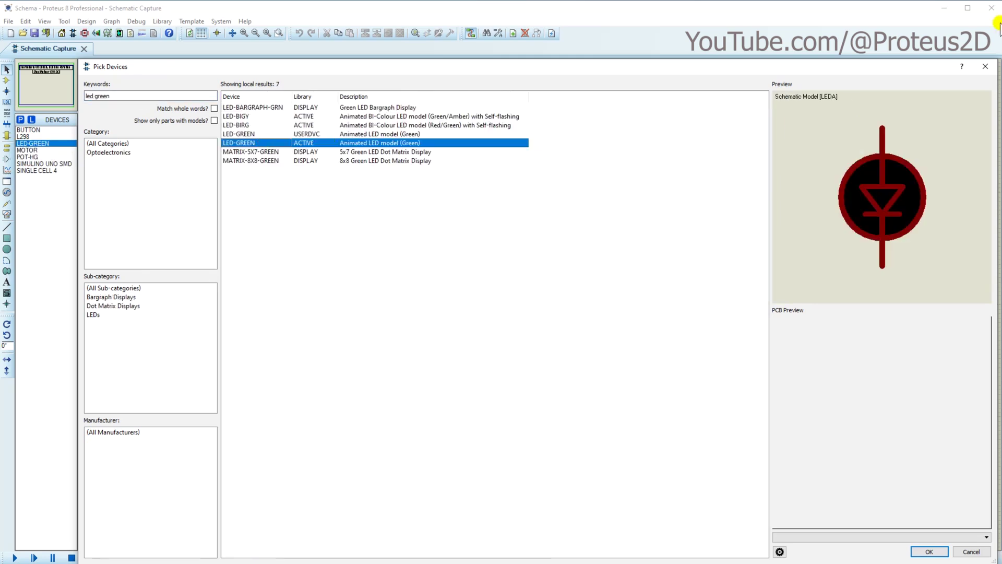
left_click(988, 67)
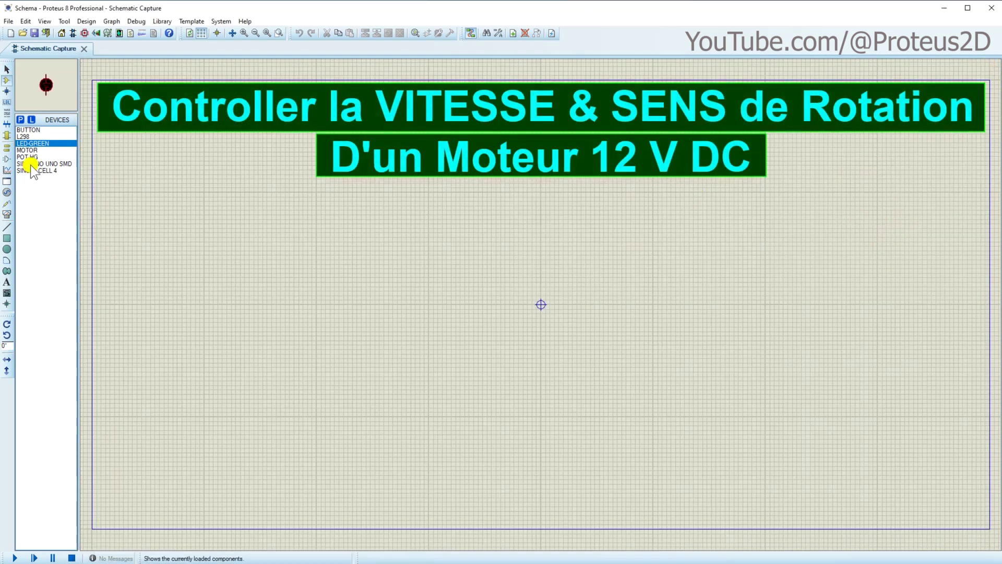
- Place the SIMULINO UNO SMD board in the middle of the sheet below the title and the L298 to its right
left_click(31, 165)
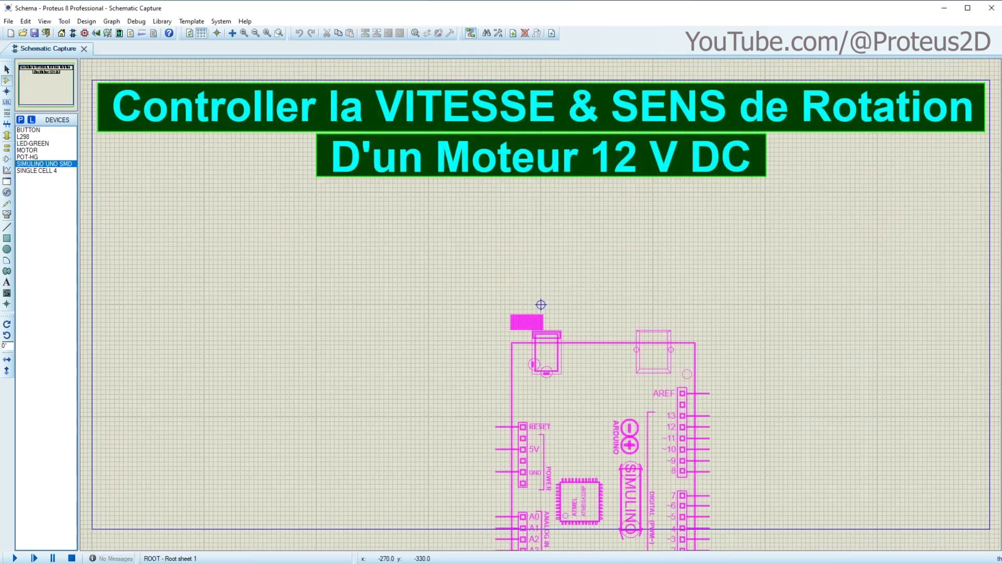
left_click(436, 201)
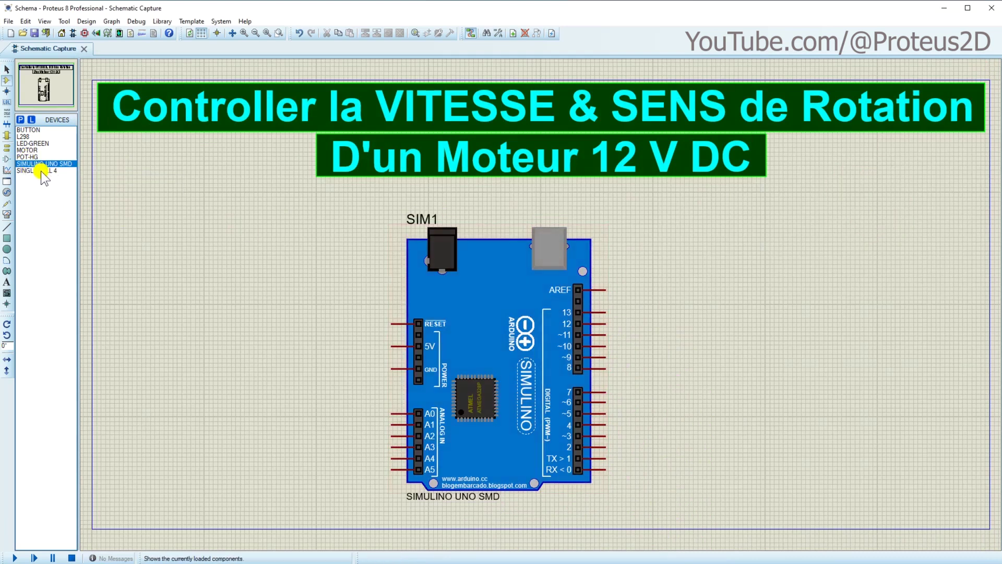
left_click(21, 136)
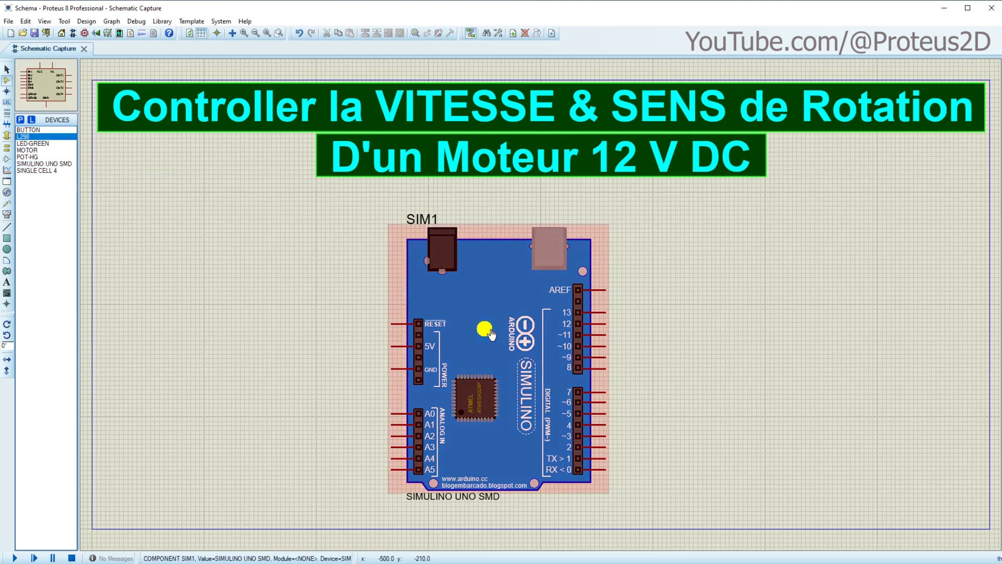
left_click(756, 291)
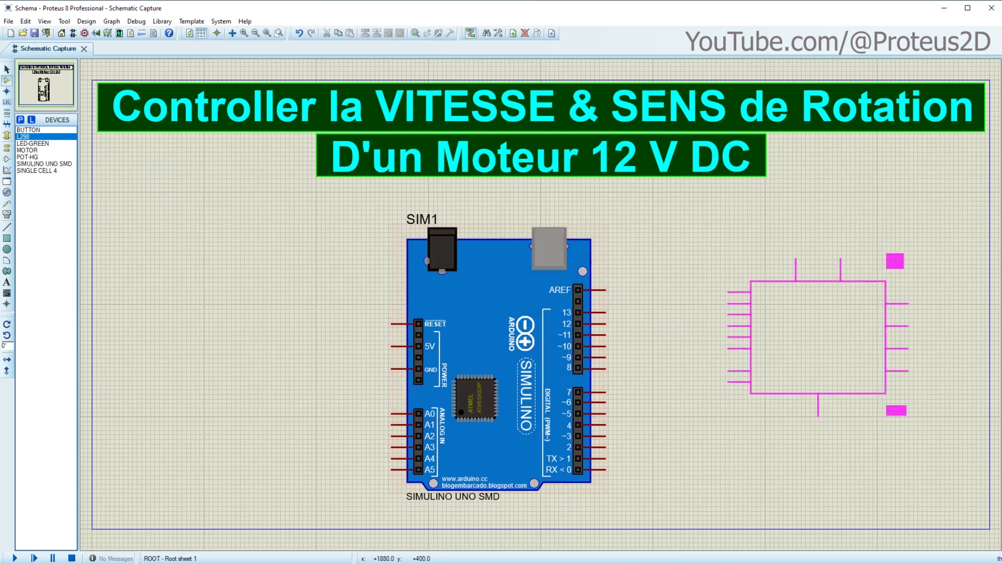
left_click(836, 303)
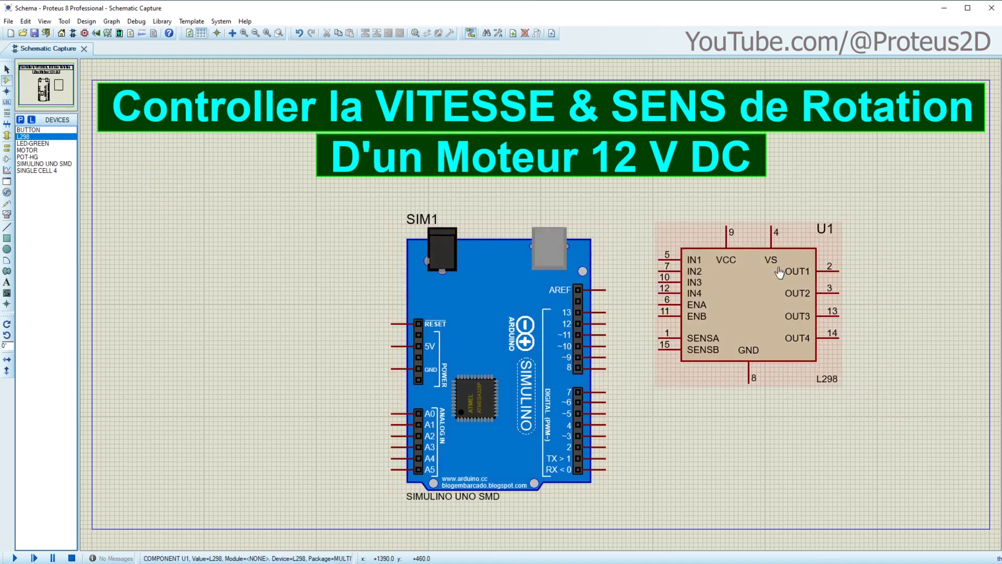
- Place the MOTOR to the right of the L298's outputs, and move the L298 and motor together slightly lower
left_click(27, 149)
left_click(924, 317)
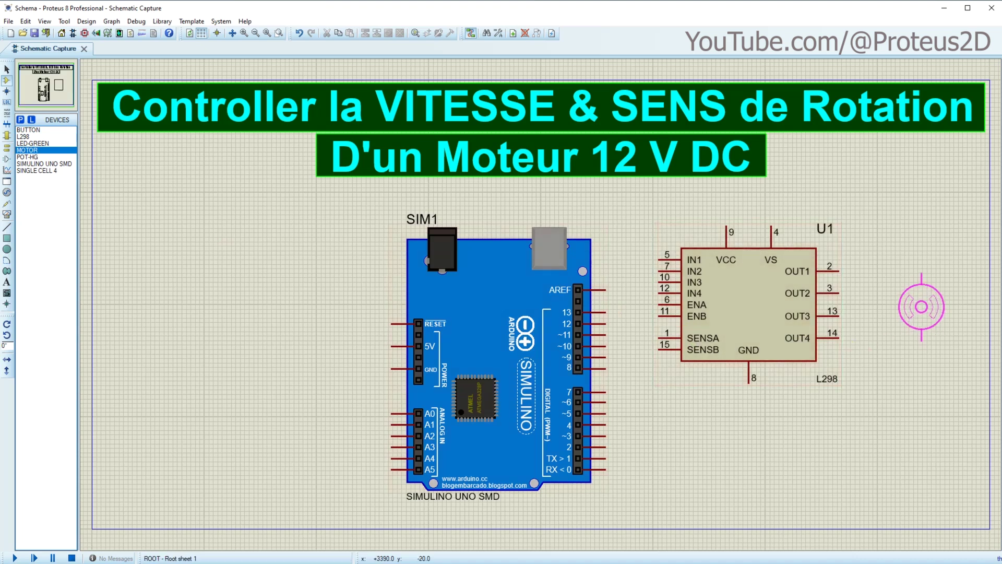
left_click(922, 316)
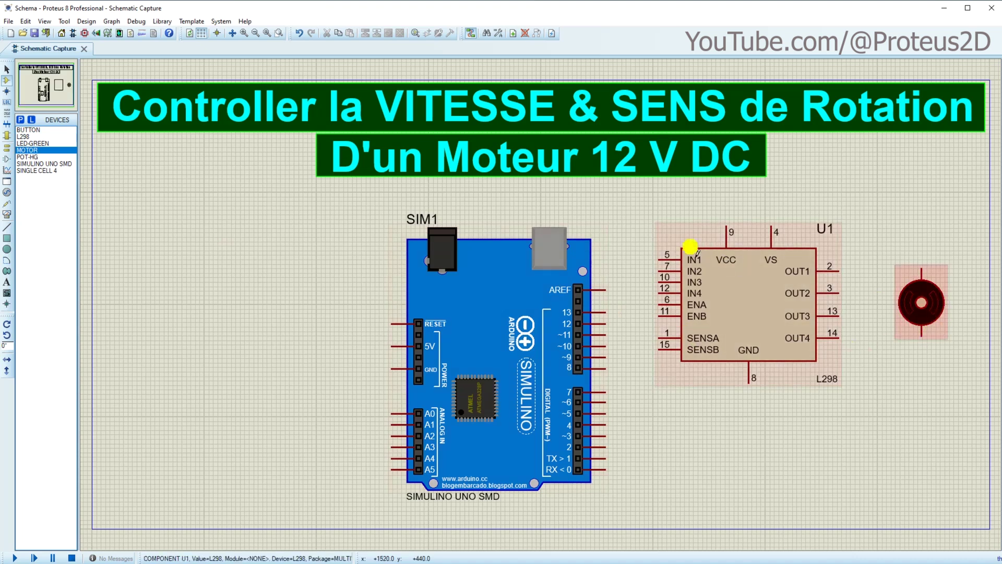
left_click_drag(636, 192, 963, 448)
left_click_drag(823, 331, 825, 361)
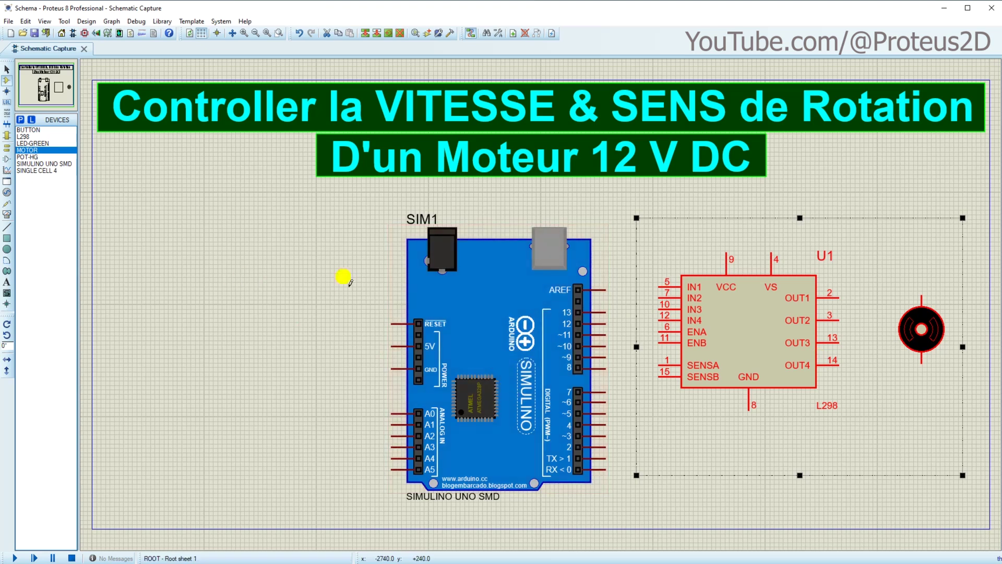
left_click(615, 211)
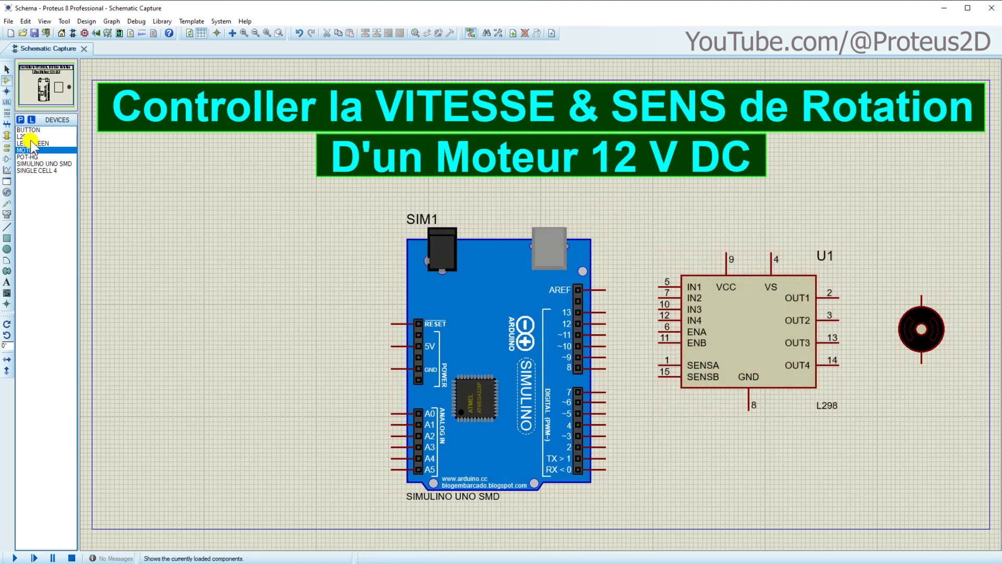
- Place the SINGLE CELL 4 battery, rotated 90° to lie horizontally, above the L298 and the motor
left_click(31, 170)
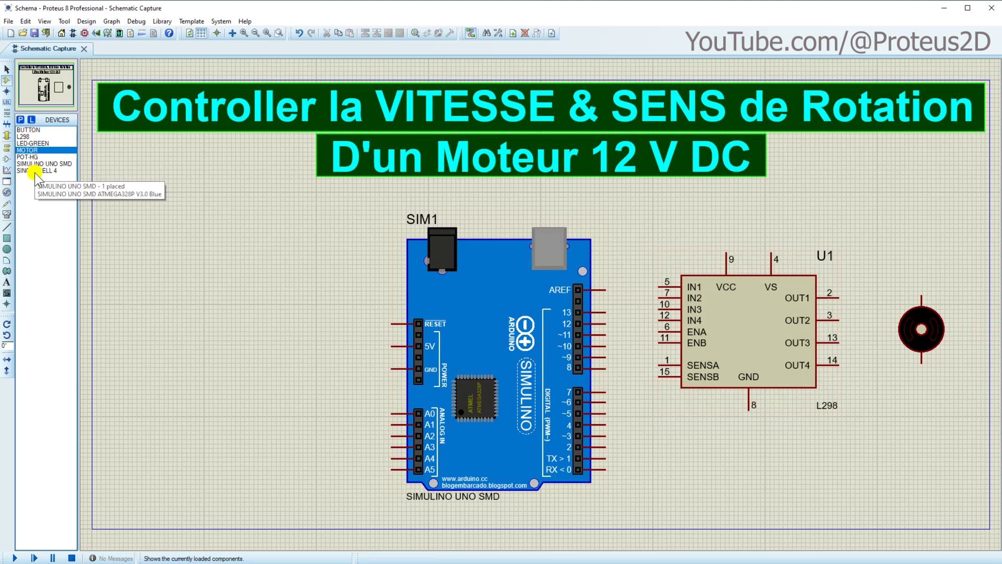
left_click(918, 219)
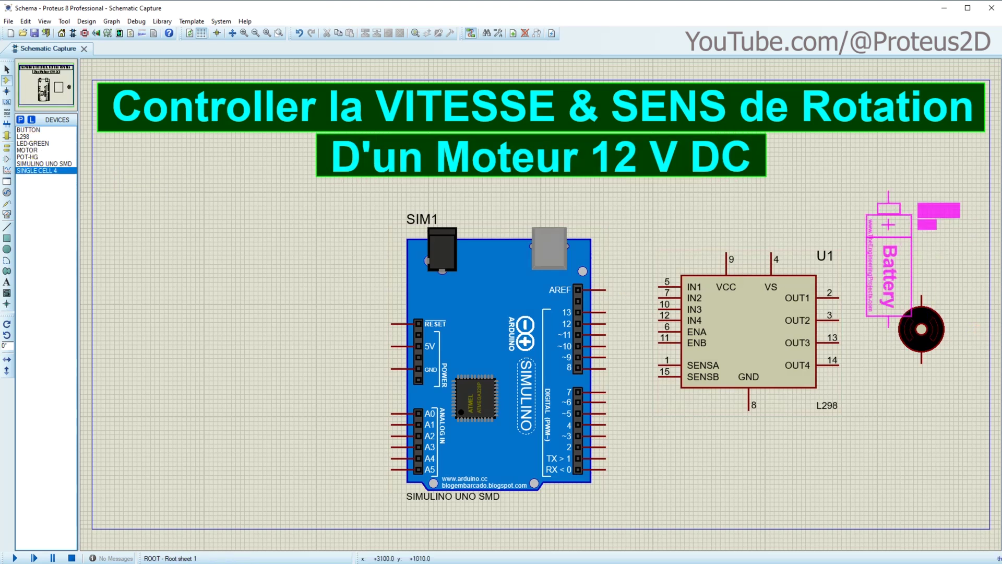
key("KP_Add")
left_click(895, 198)
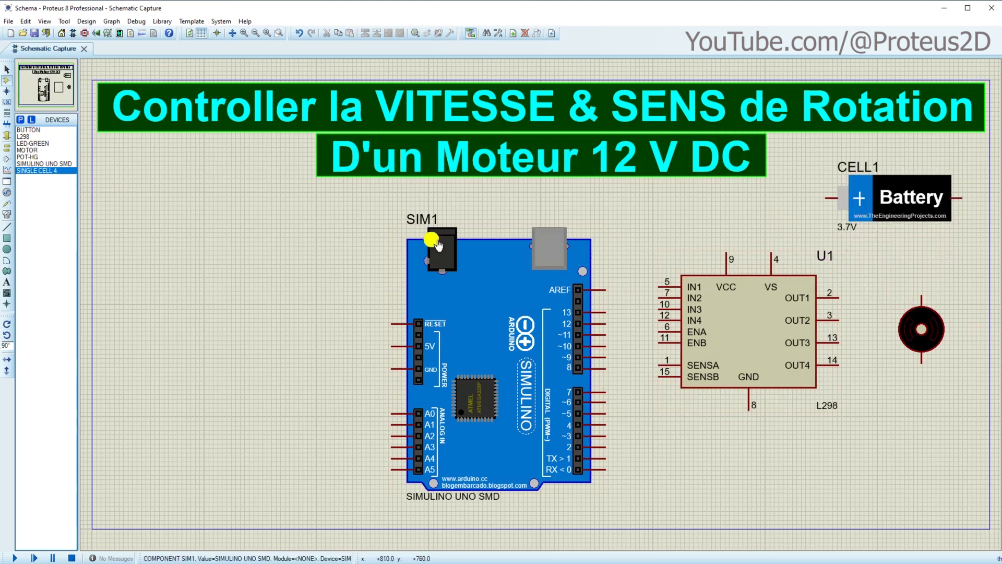
- Place the POT-HG potentiometer, rotated to 0° so it stands vertically, to the left of the Arduino board's upper half
left_click(26, 157)
left_click(266, 308)
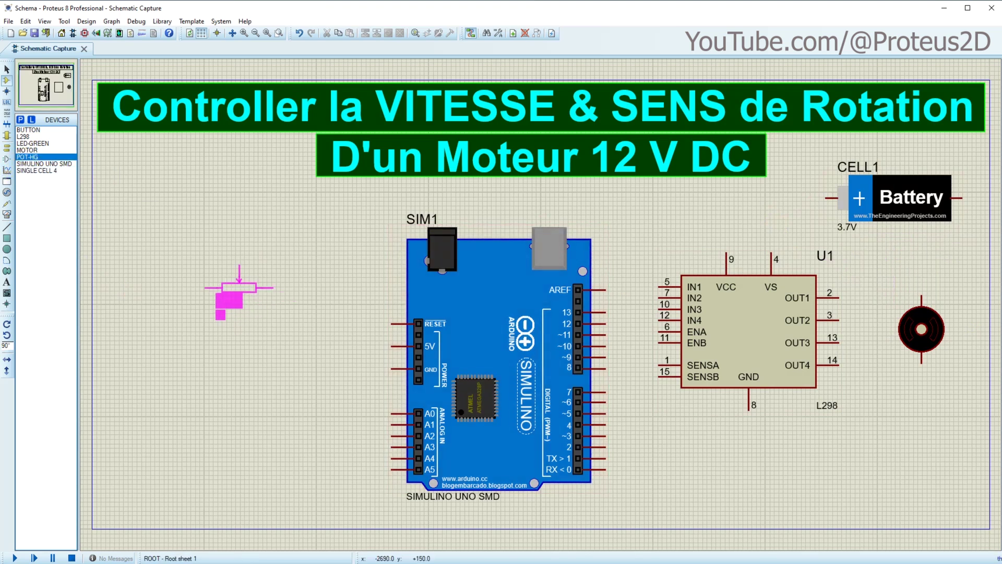
key("KP_Subtract")
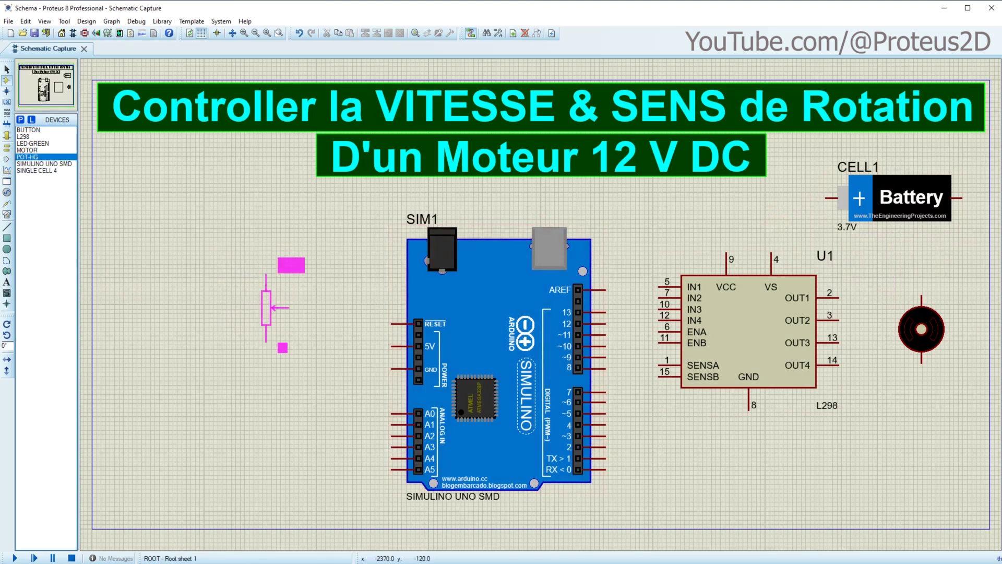
left_click(248, 289)
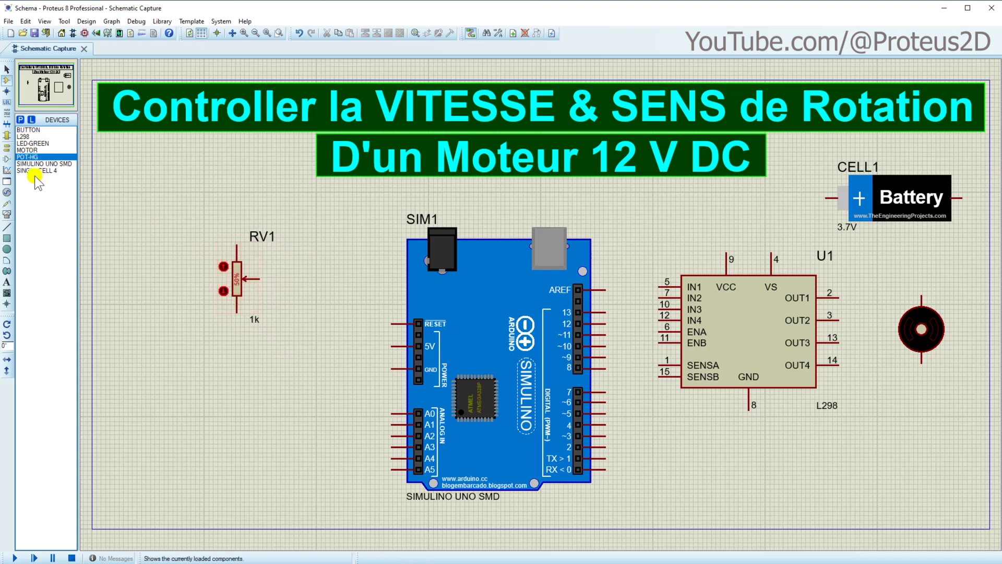
- Place two BUTTON components one above the other below the potentiometer, to the left of the Arduino's analog pins
left_click(27, 129)
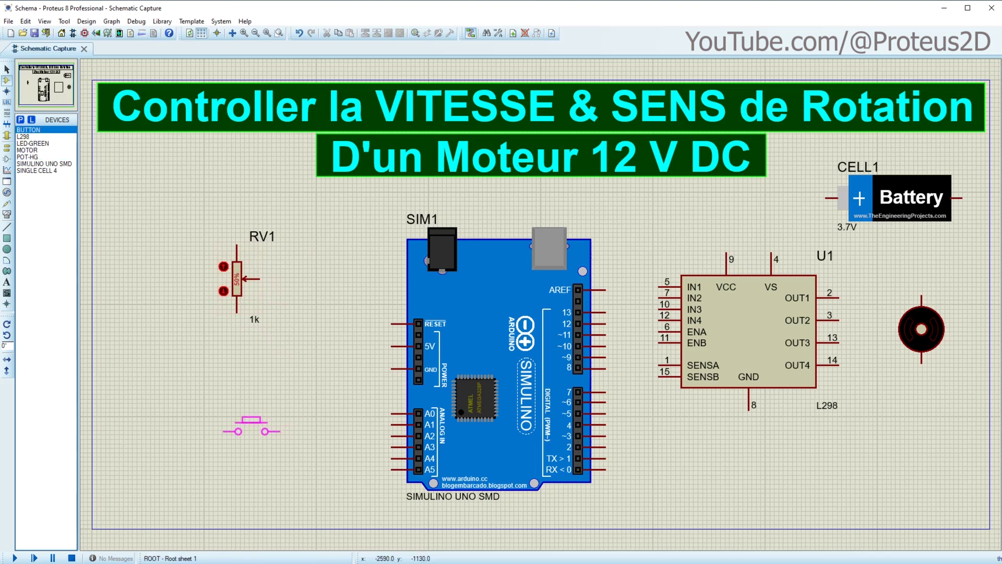
left_click(249, 429)
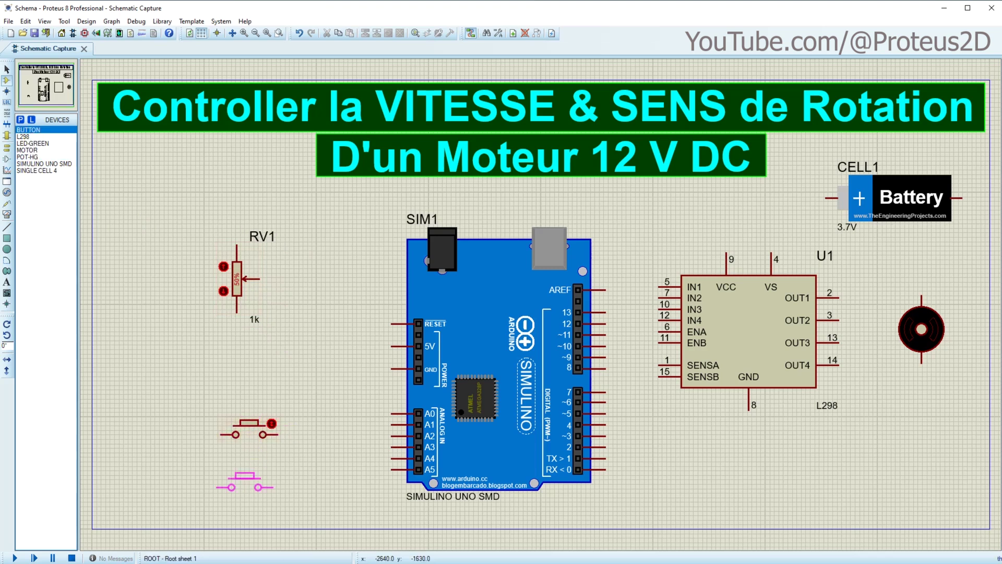
left_click(248, 475)
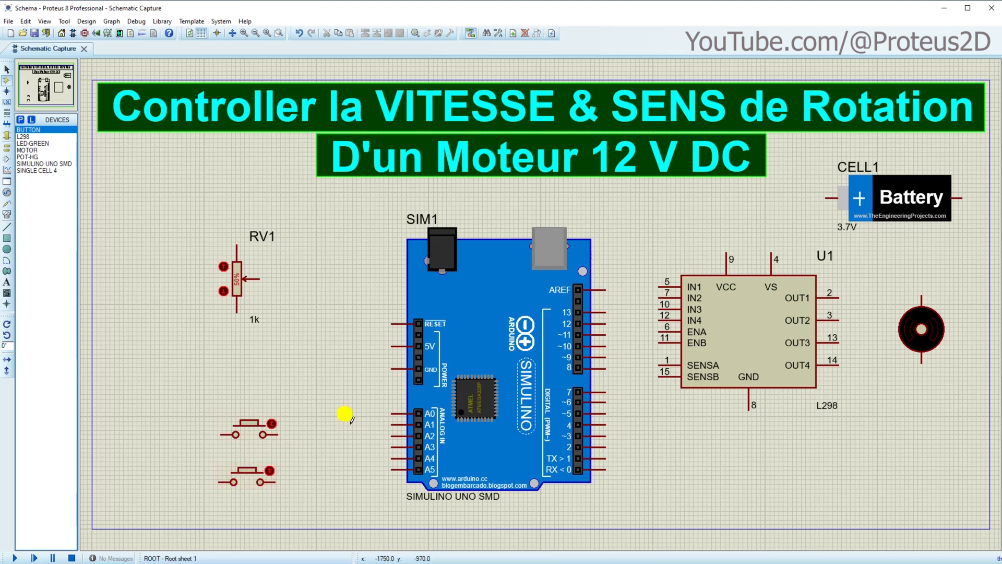
- Place the LED-GREEN below the L298 driver
left_click(31, 143)
left_click(687, 440)
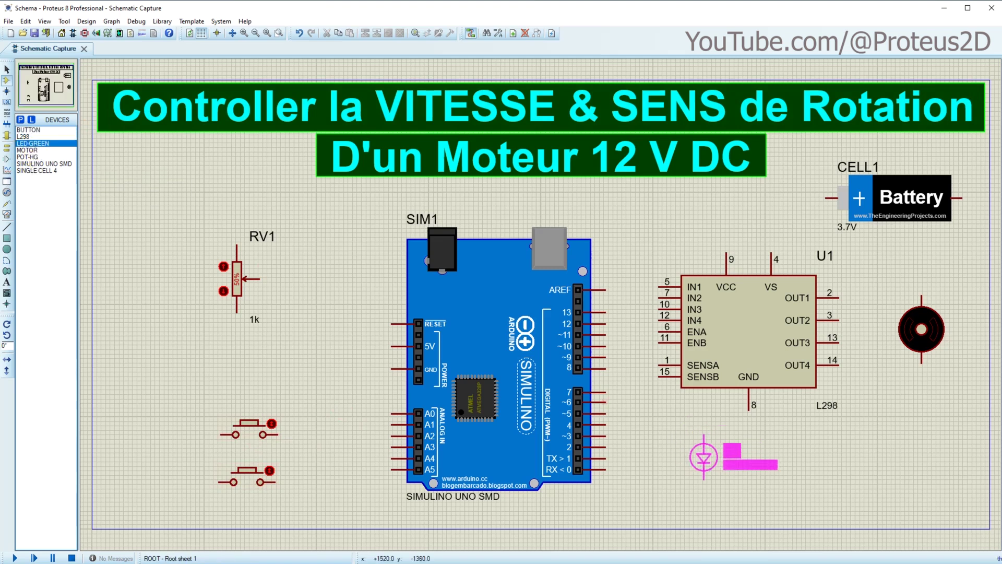
left_click(689, 466)
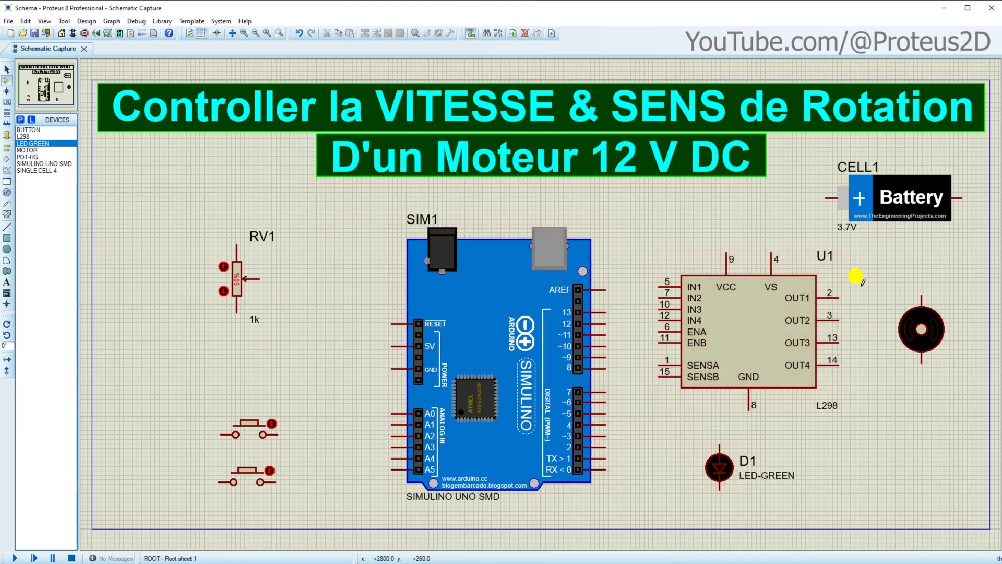
- Switch to the Arduino IDE, verify the motor control sketch for the Arduino Uno and export its compiled binary
key("alt+Tab")
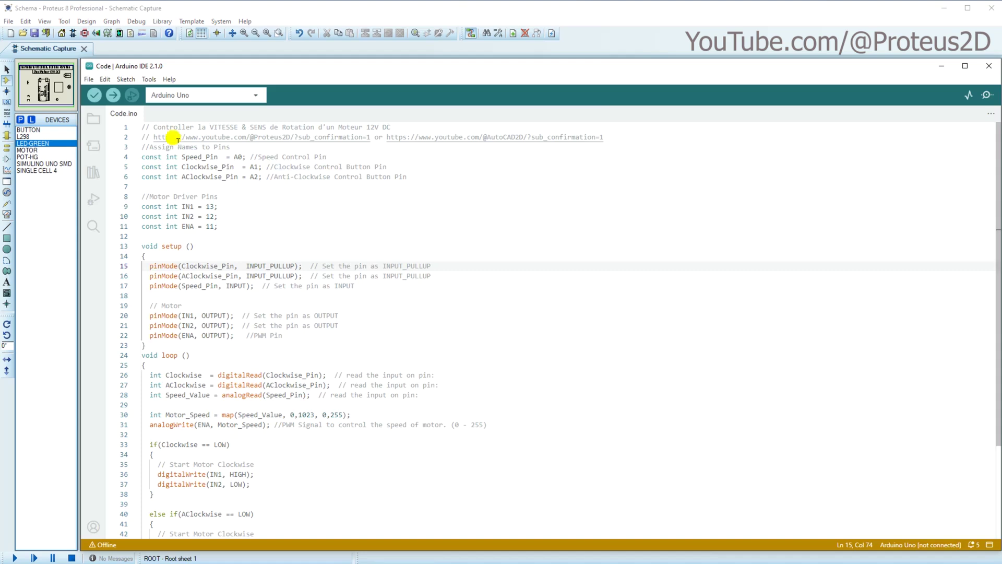
mouse_move(141, 127)
left_mouse_down()
mouse_move(188, 425)
mouse_move(146, 543)
mouse_move(256, 366)
mouse_move(229, 120)
mouse_move(142, 127)
left_mouse_up()
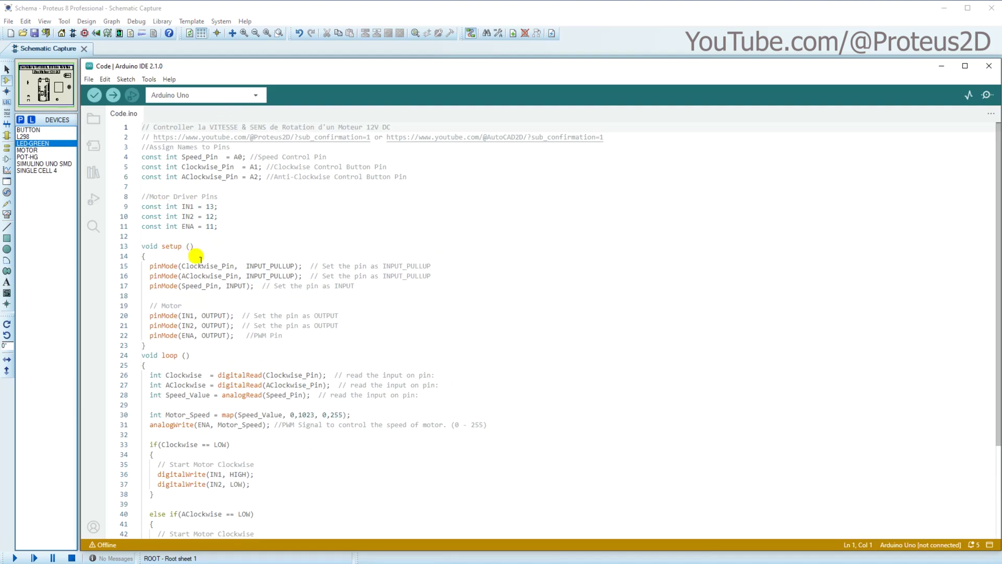
left_click(93, 95)
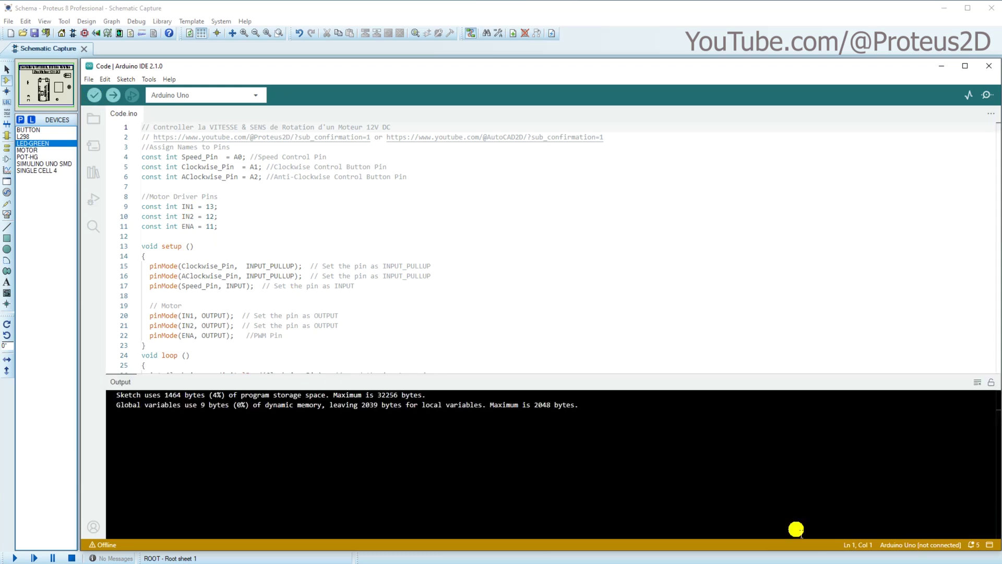
left_click(130, 79)
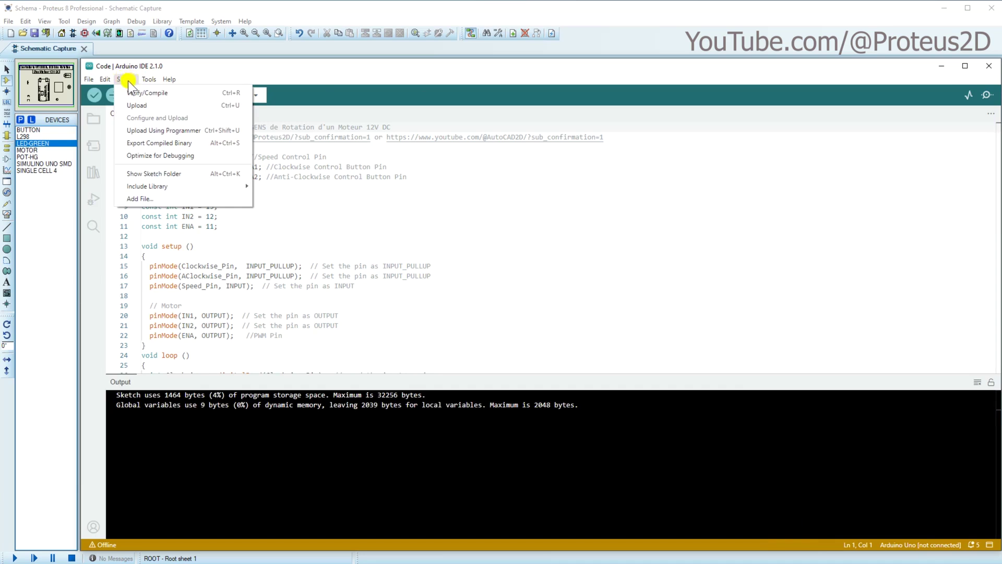
left_click(133, 143)
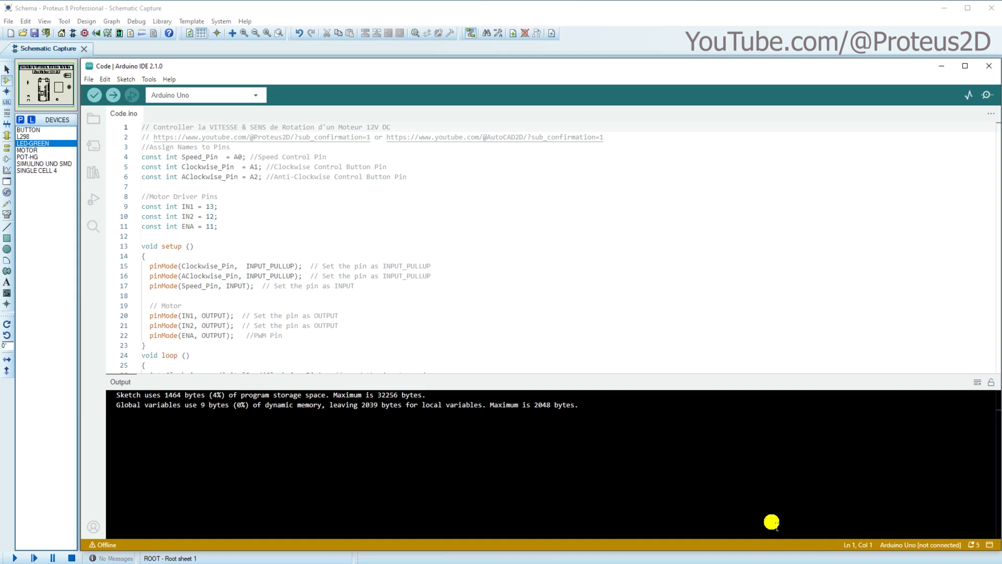
- Switch to the finished Circuit project in Proteus and load Code.ino.hex as the SIMULINO UNO's program file
mouse_move(305, 563)
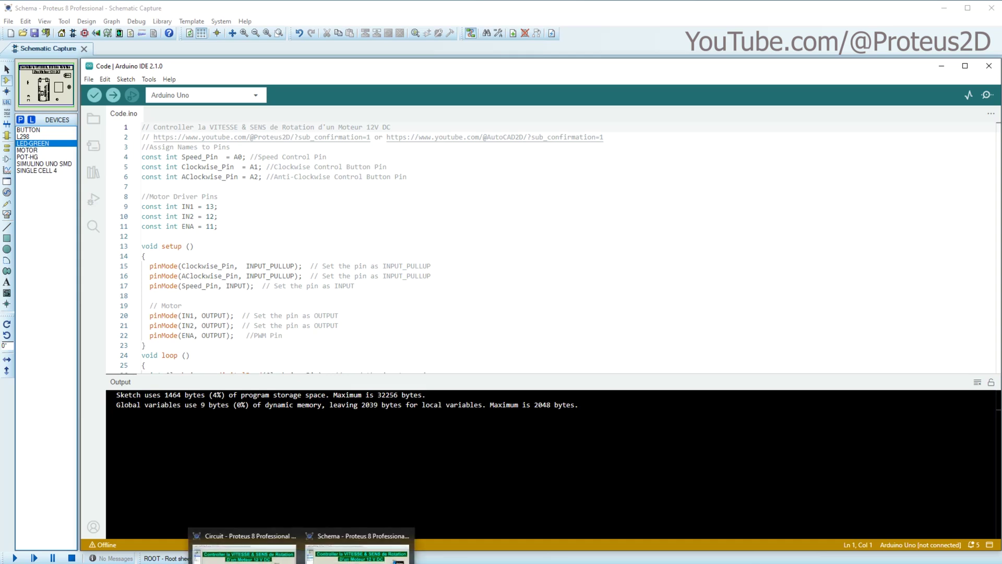
left_click(245, 548)
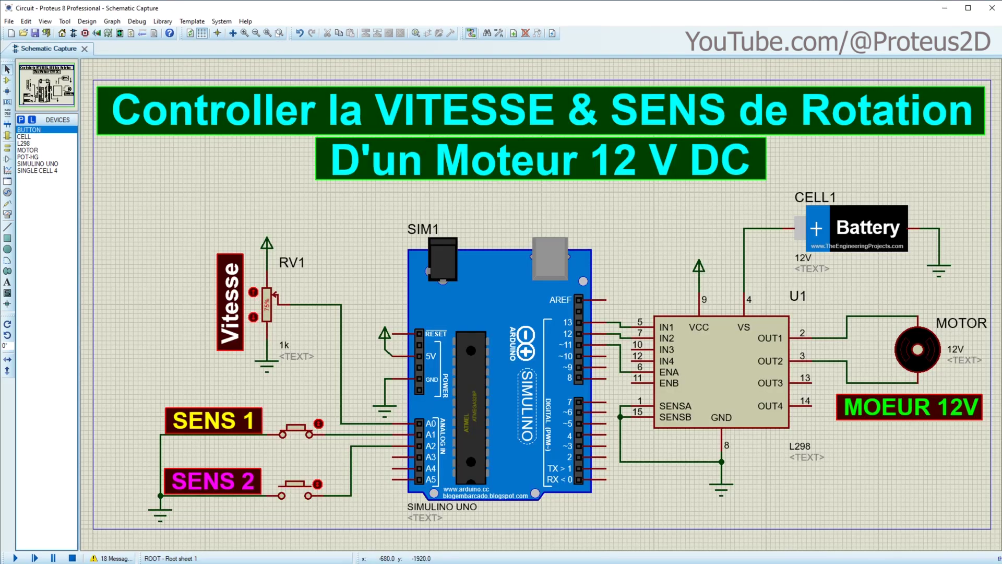
double_click(462, 369)
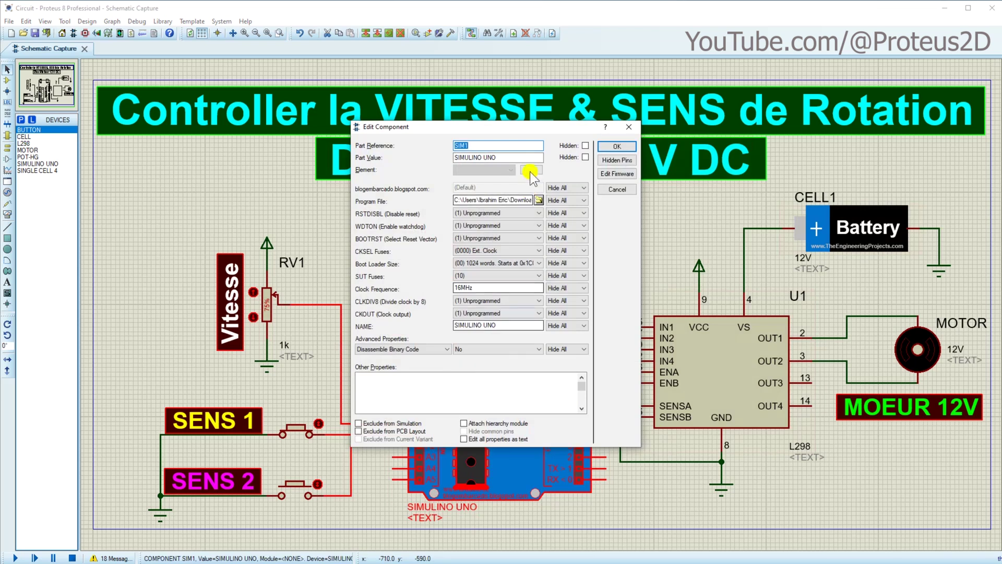
left_click(538, 201)
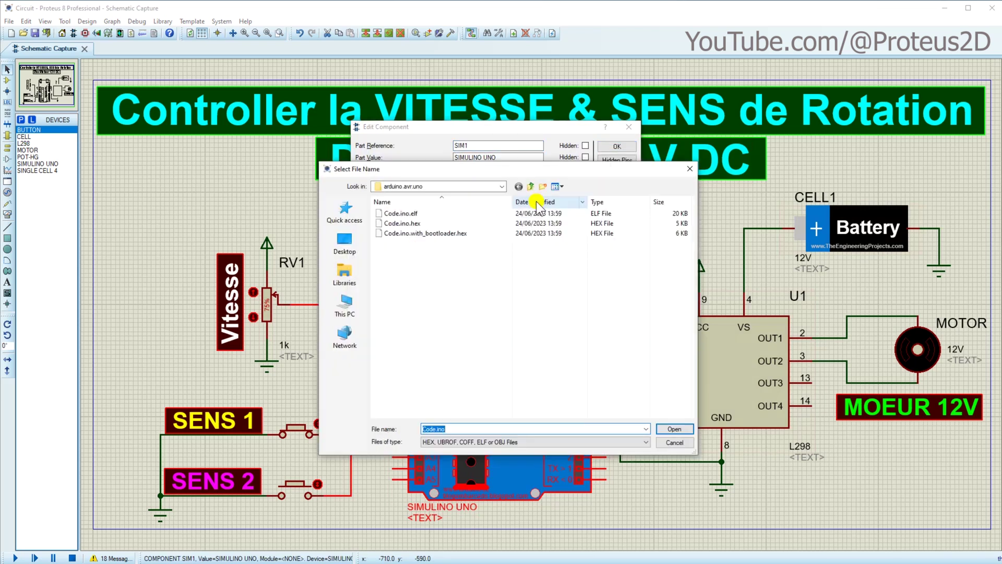
left_click(539, 223)
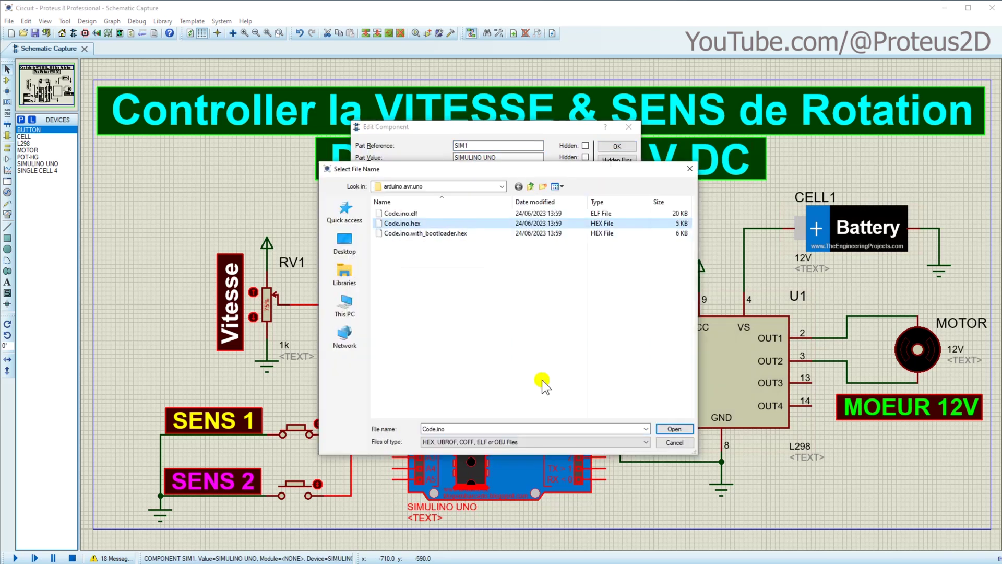
left_click(664, 429)
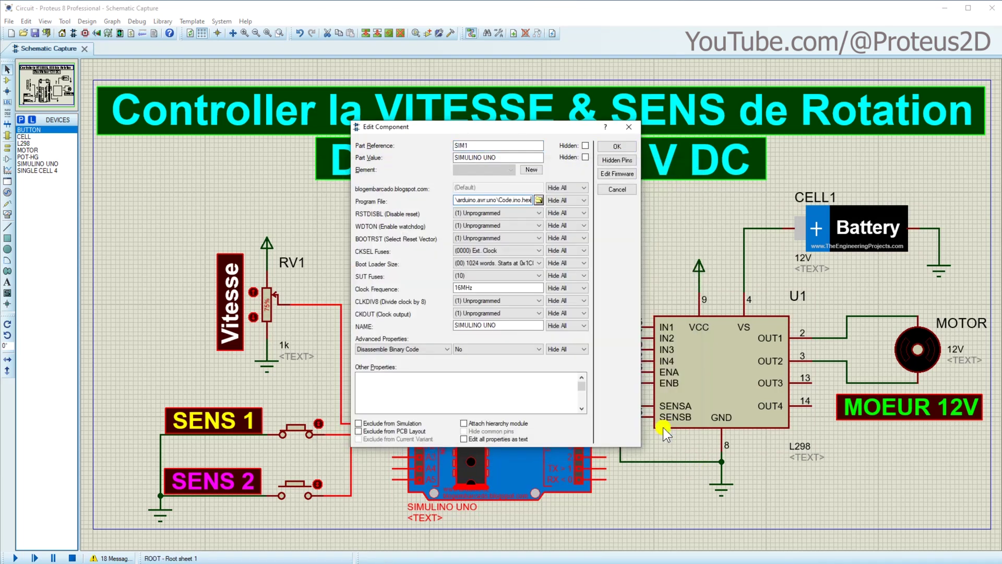
left_click(617, 146)
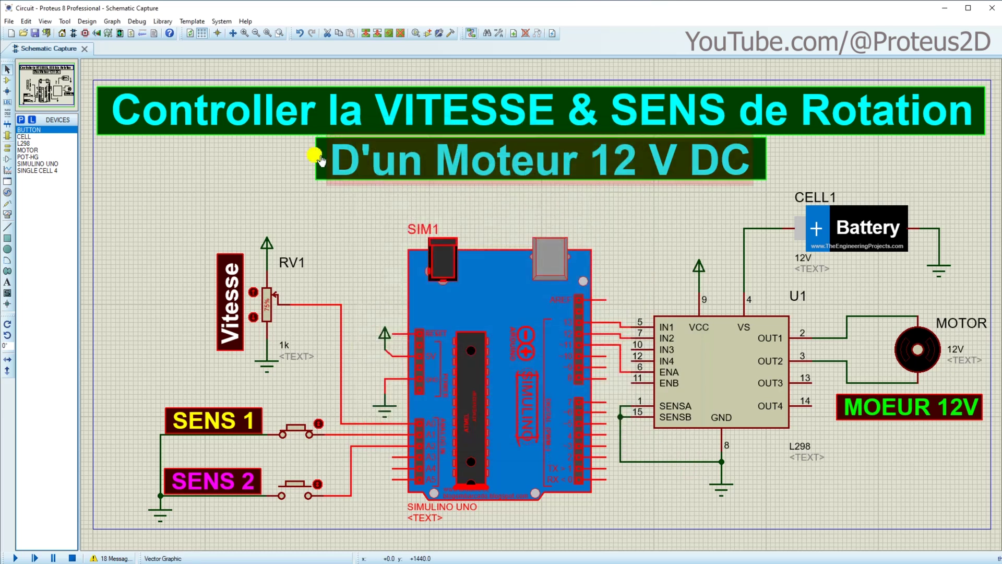
- Run the simulation and test SENS 1, lowering the Vitesse potentiometer to 31% and leaving the SENS 1 button latched closed
left_click(15, 558)
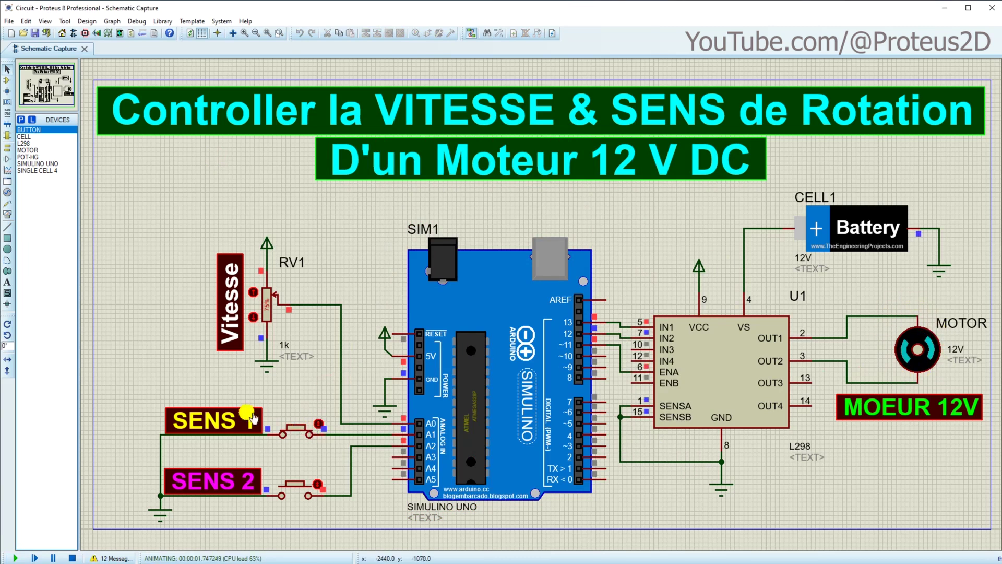
left_click(318, 423)
left_click(303, 431)
left_click_drag(274, 302, 275, 322)
left_click(303, 431)
left_click_drag(302, 431, 320, 426)
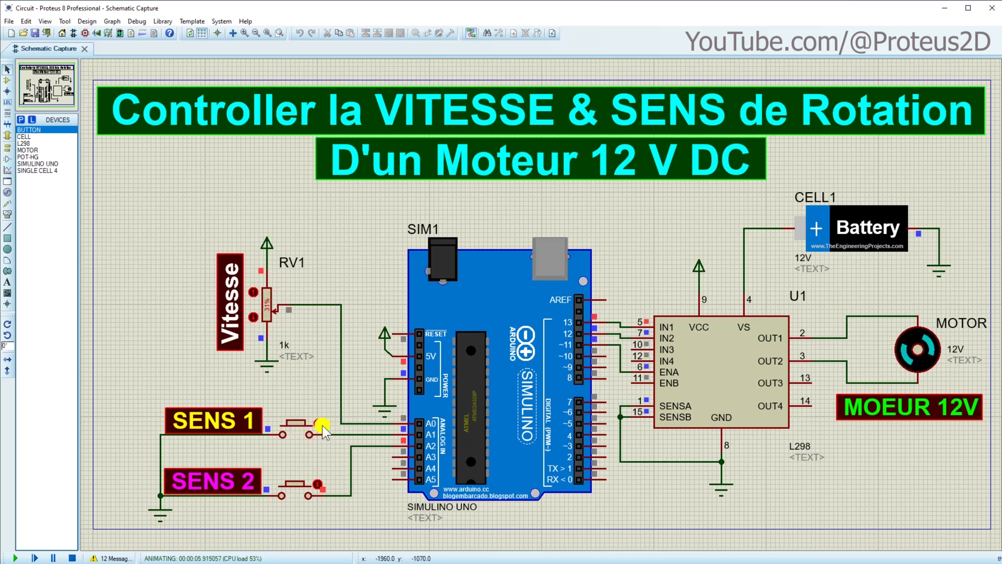
left_click(318, 424)
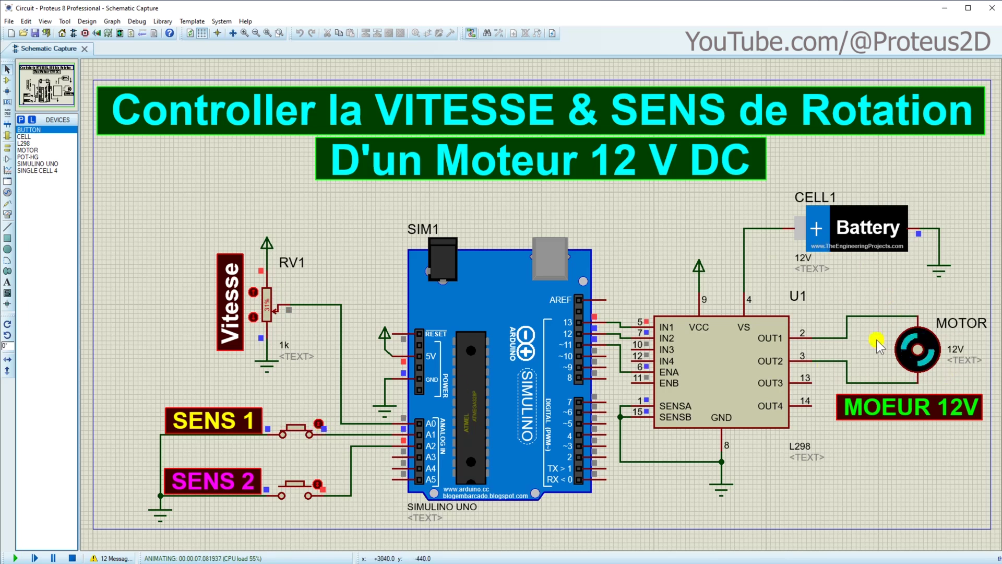
- Lower the Vitesse potentiometer to 16% and release the latched SENS 1 button
mouse_move(273, 309)
left_mouse_down()
mouse_move(274, 291)
mouse_move(273, 321)
left_mouse_up()
left_click(302, 422)
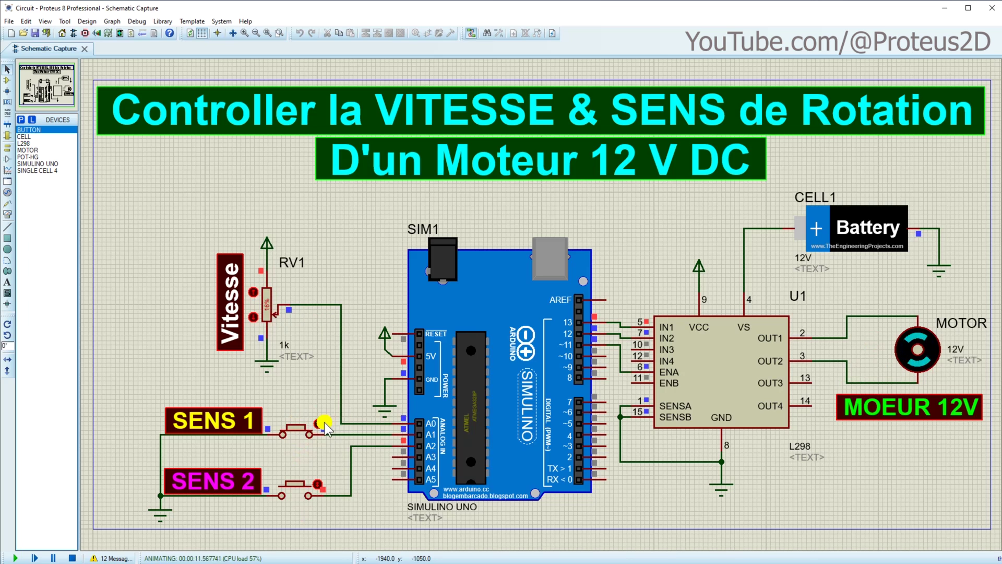
left_click(318, 424)
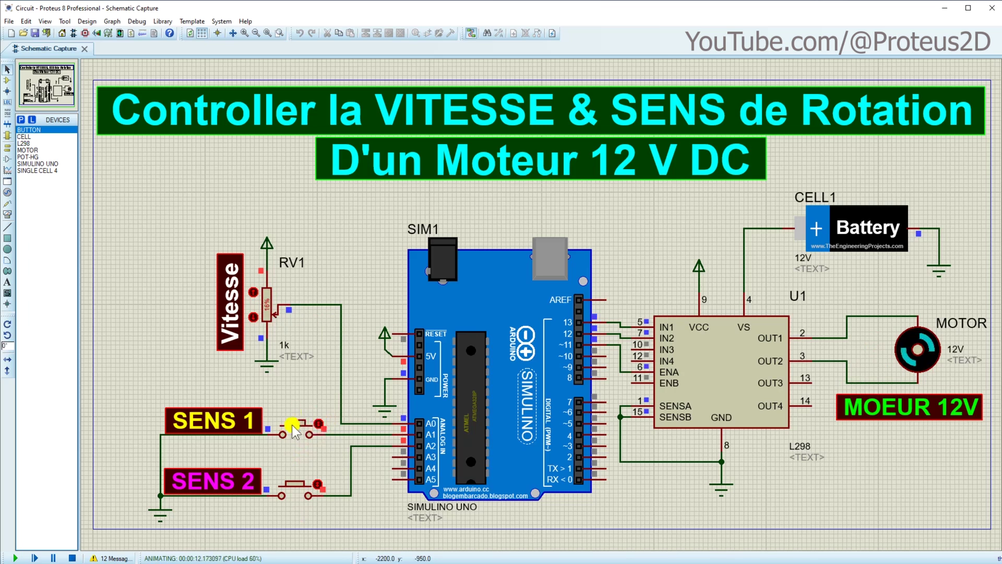
- Latch the SENS 2 button closed and raise the Vitesse potentiometer to 77%
left_click(297, 486)
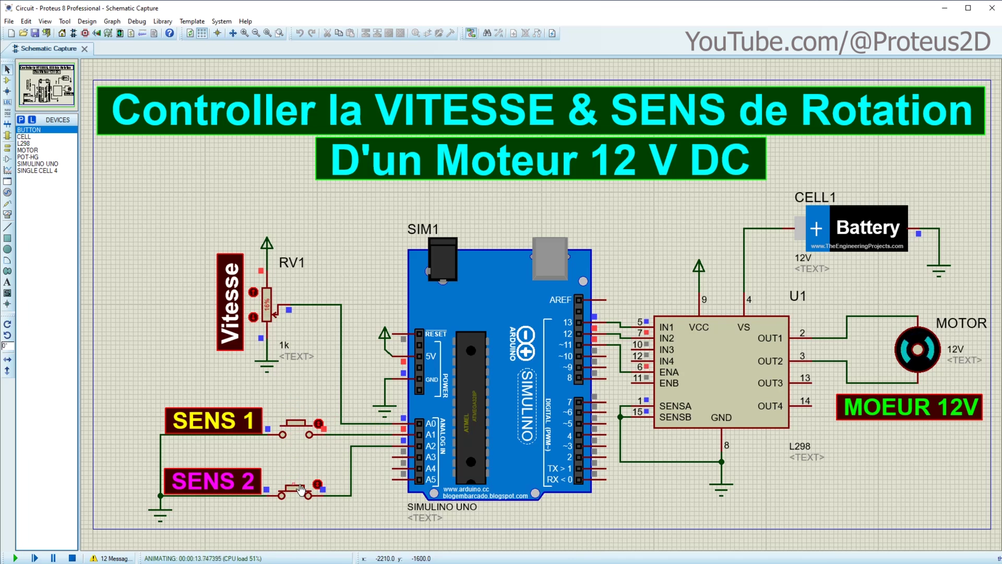
left_click(318, 484)
left_click(267, 308)
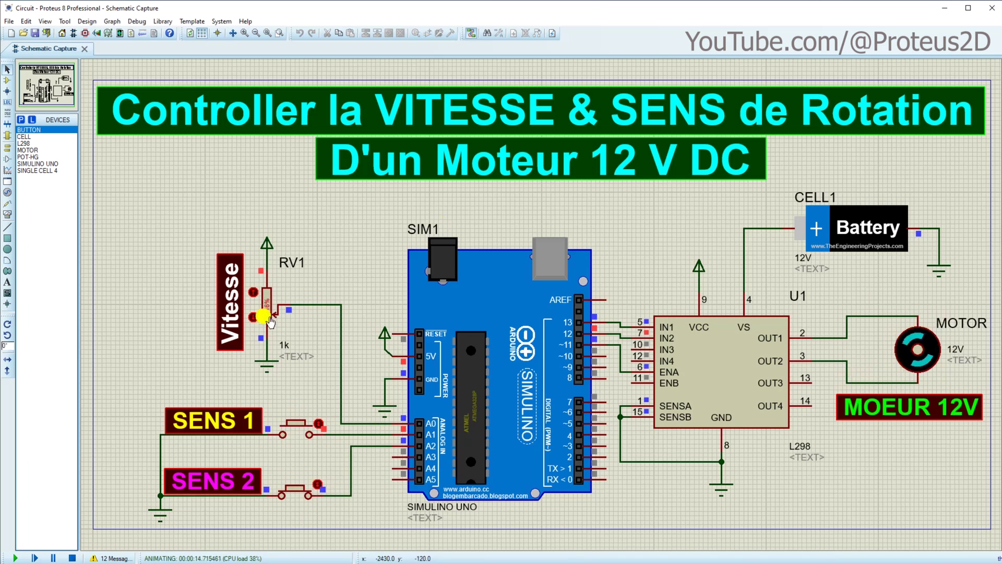
left_click_drag(270, 312, 274, 299)
- Release the SENS 2 button and latch SENS 1 closed to reverse the motor's rotation
left_click(954, 345)
left_click(318, 482)
left_click(317, 423)
left_click(884, 349)
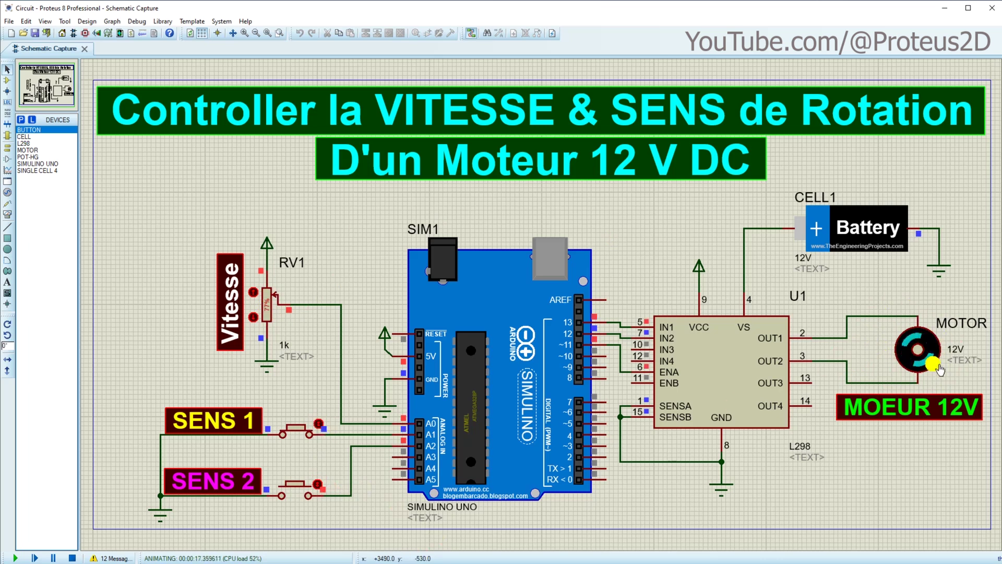